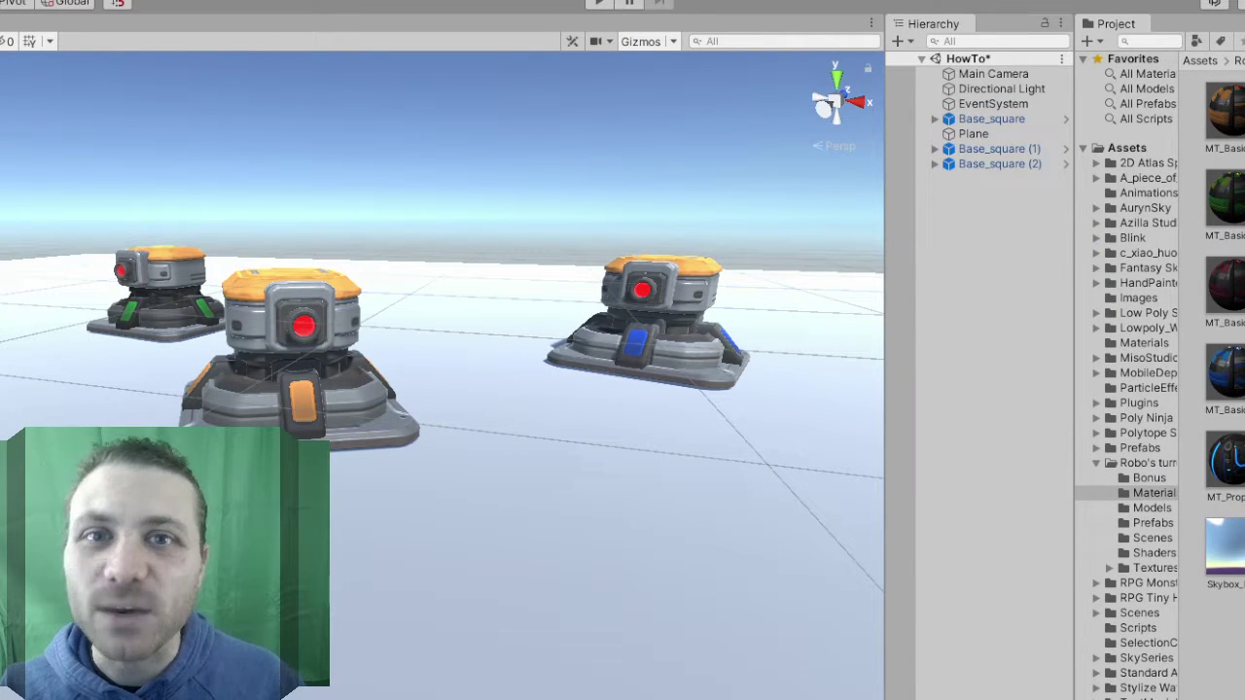
Add a UI Canvas to the HowTo scene via GameObject > UI > Canvas.
click(579, 539)
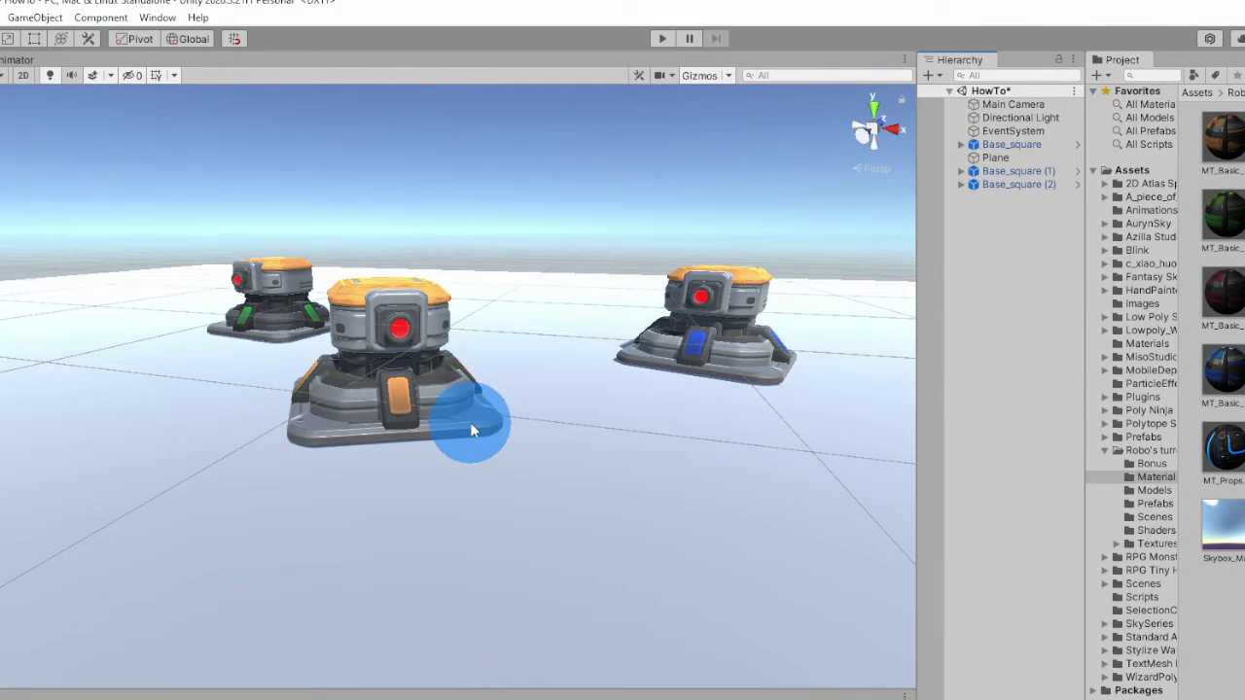
click(37, 18)
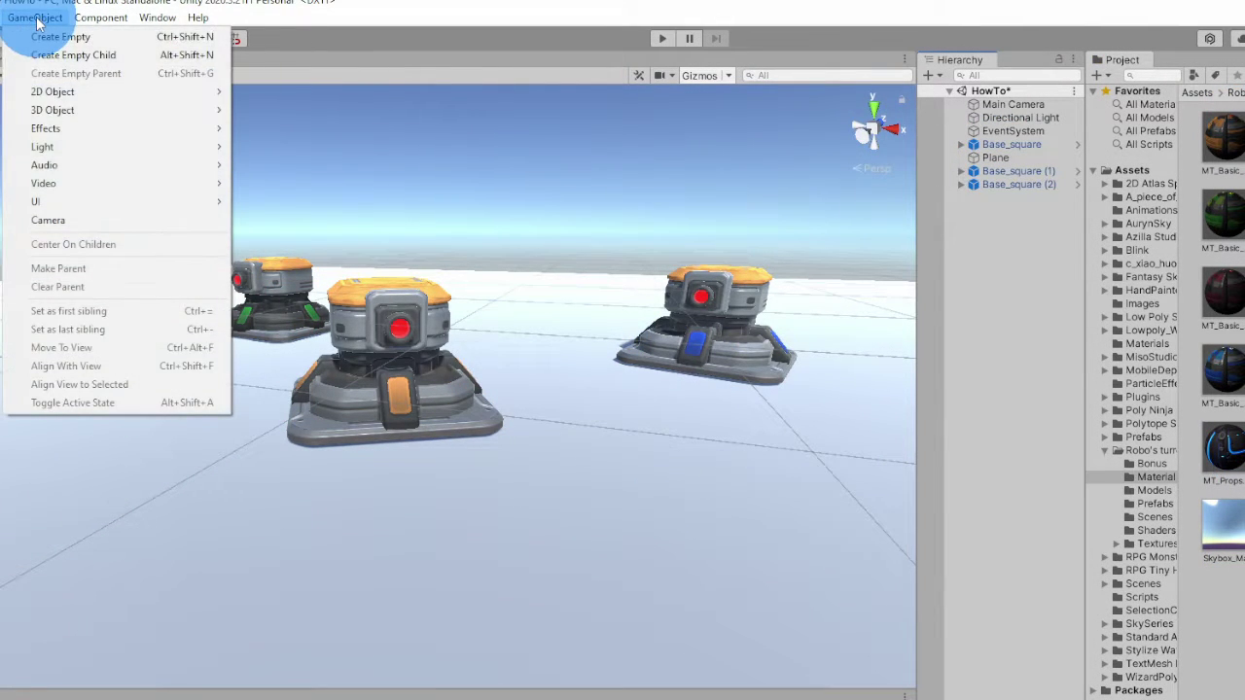
mouse_move(107, 202)
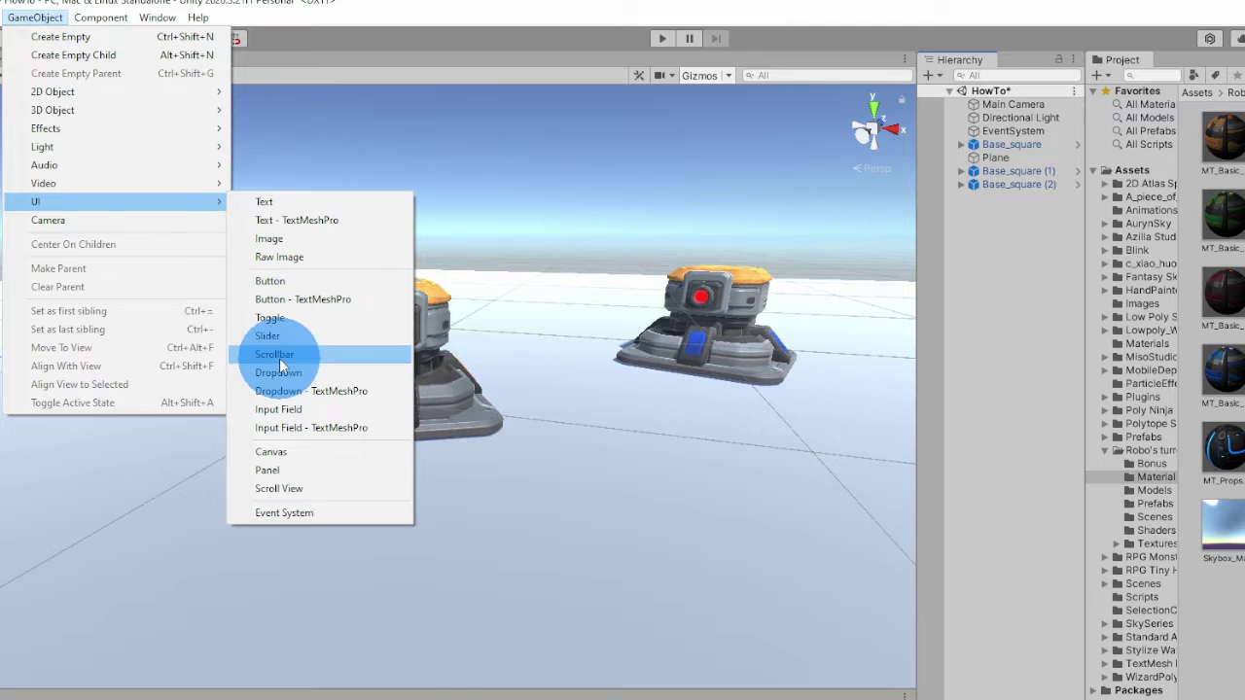
click(271, 451)
Rename the new canvas to 'WorldSpaceCanvas'.
right_click(1002, 199)
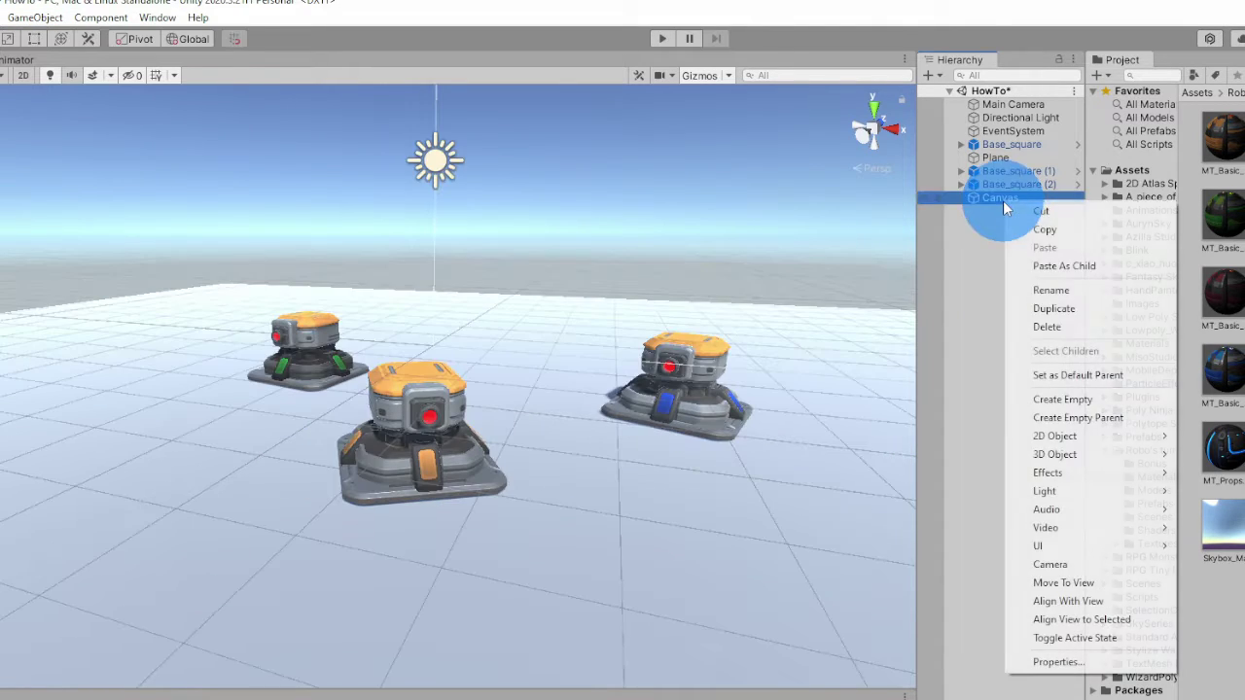
click(1055, 289)
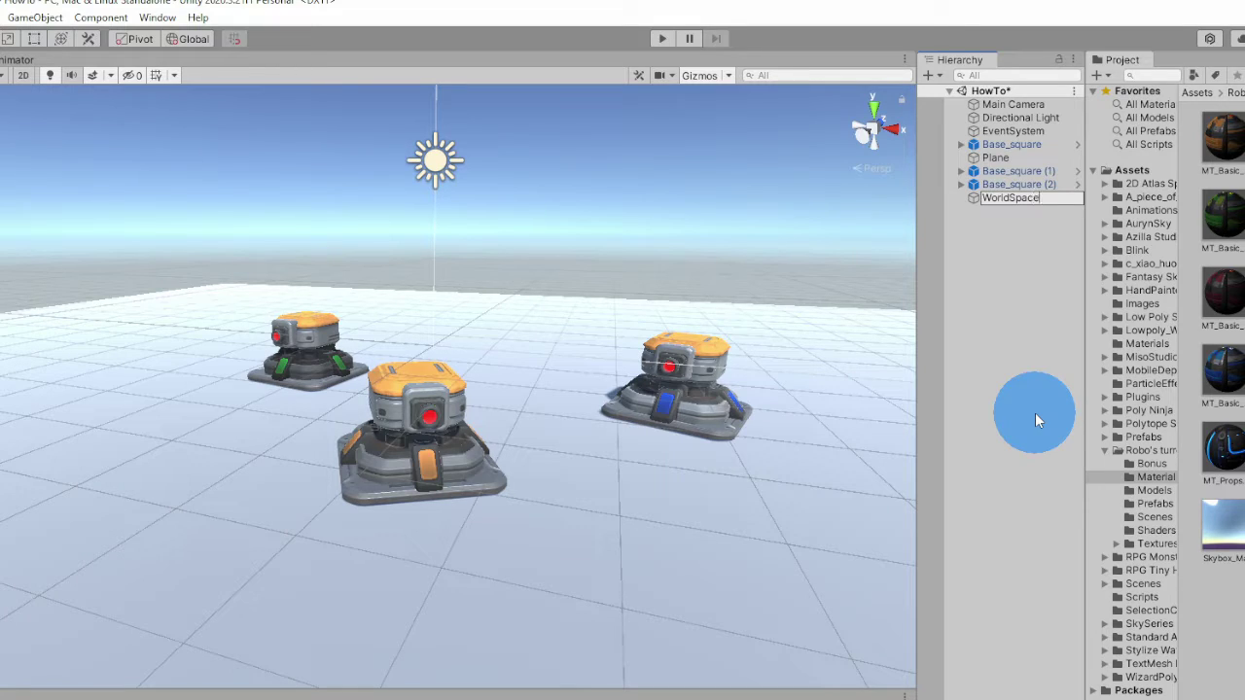
text(WorldSpaceCanvas)
key(Return)
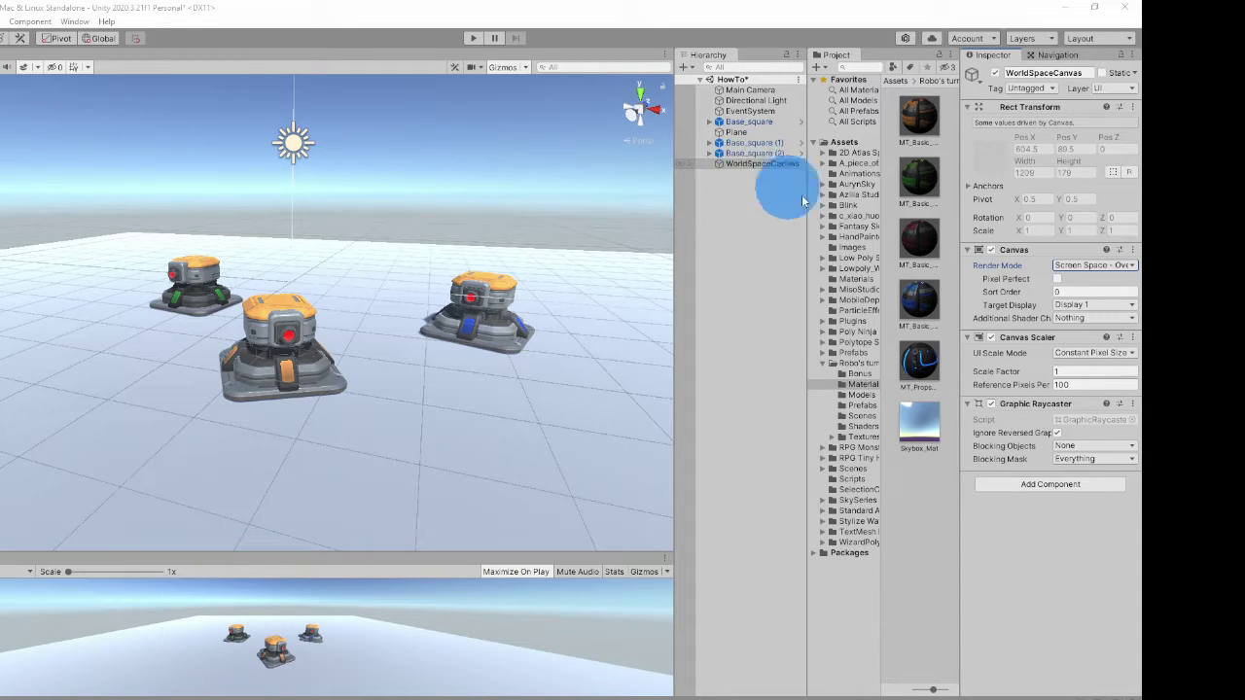
Set WorldSpaceCanvas to World Space, with Main Camera as event camera and scale 0.1.
click(1092, 267)
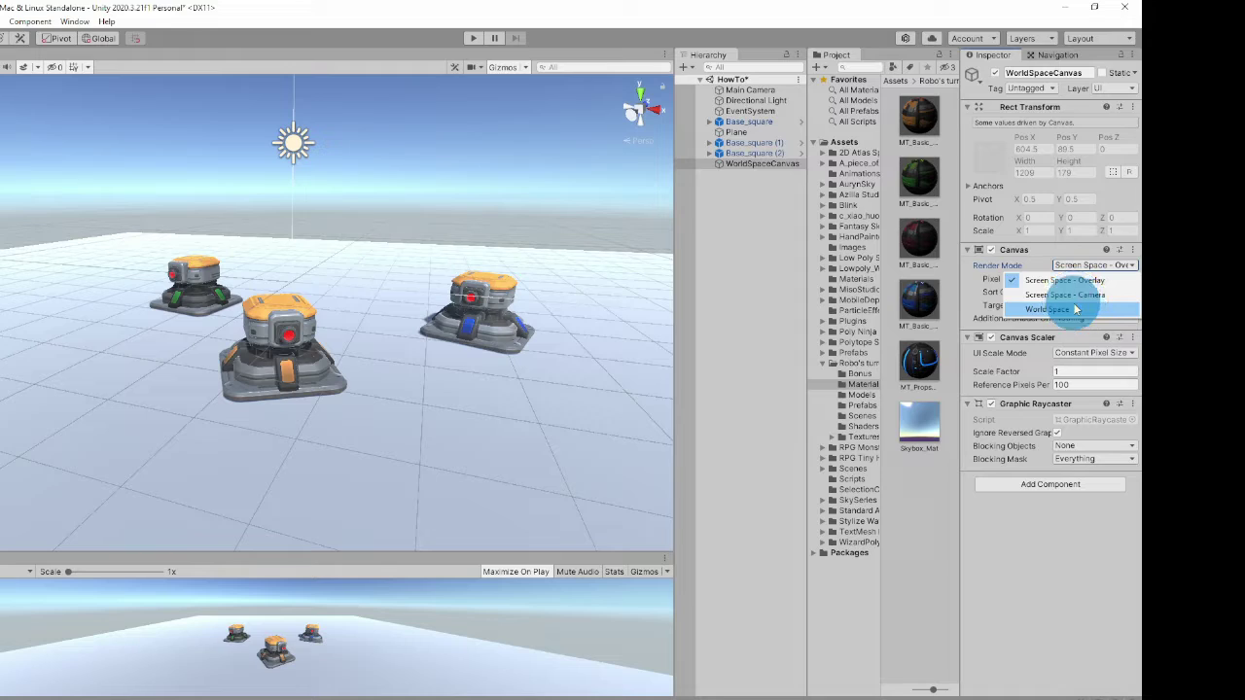
click(1075, 310)
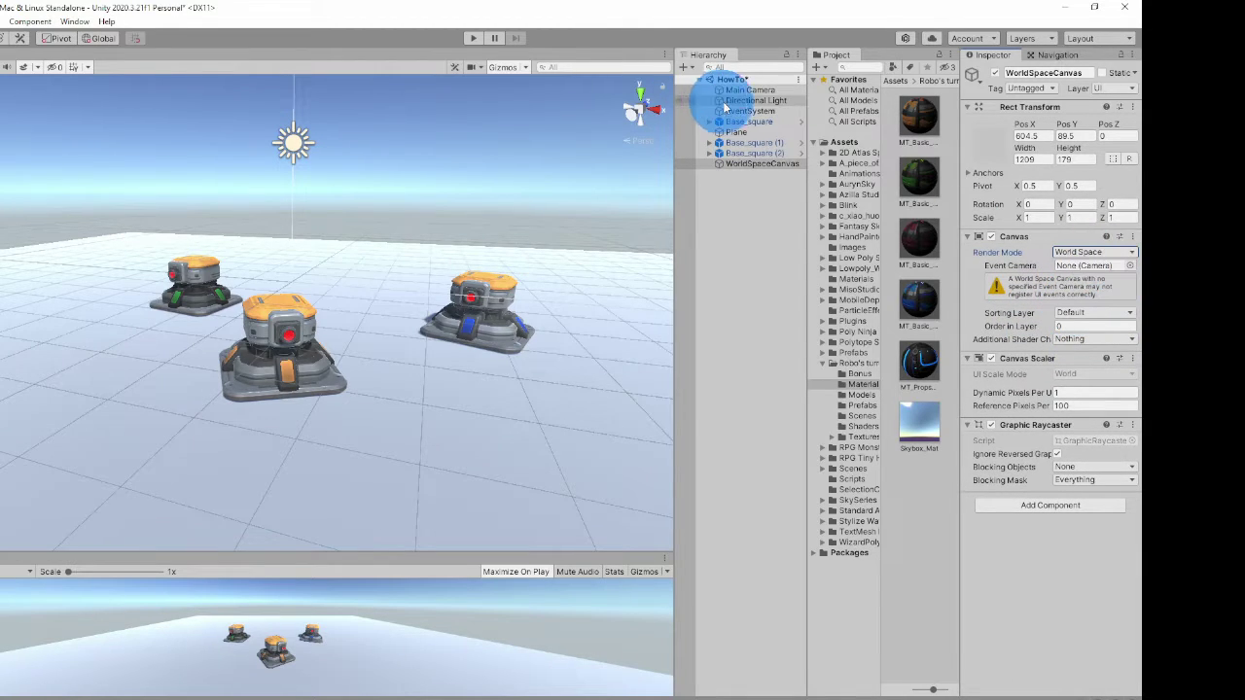
click(1080, 267)
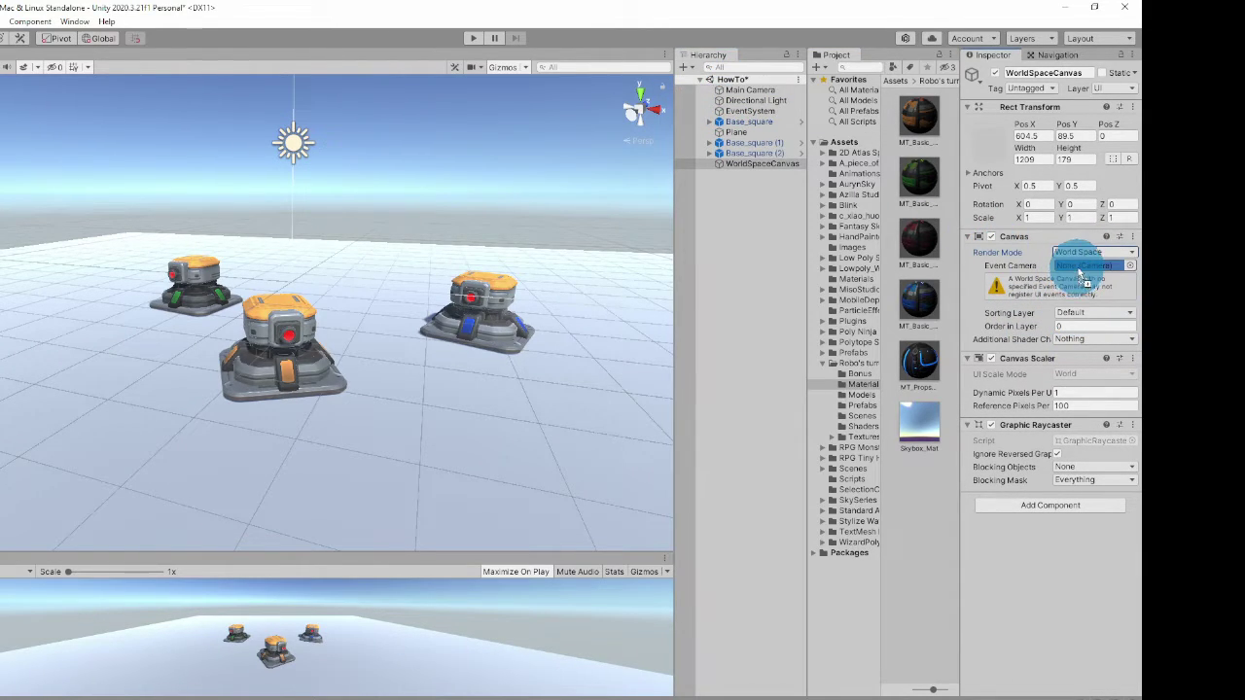
drag(1083, 279, 1084, 269)
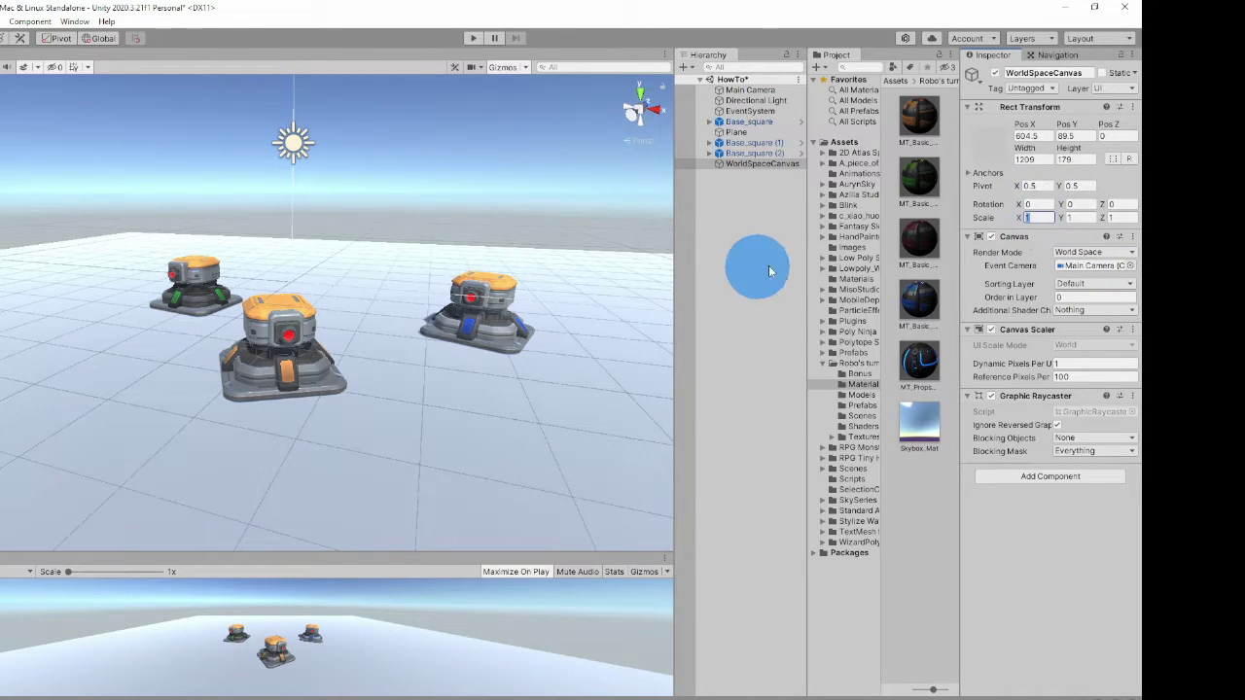
text(0.)
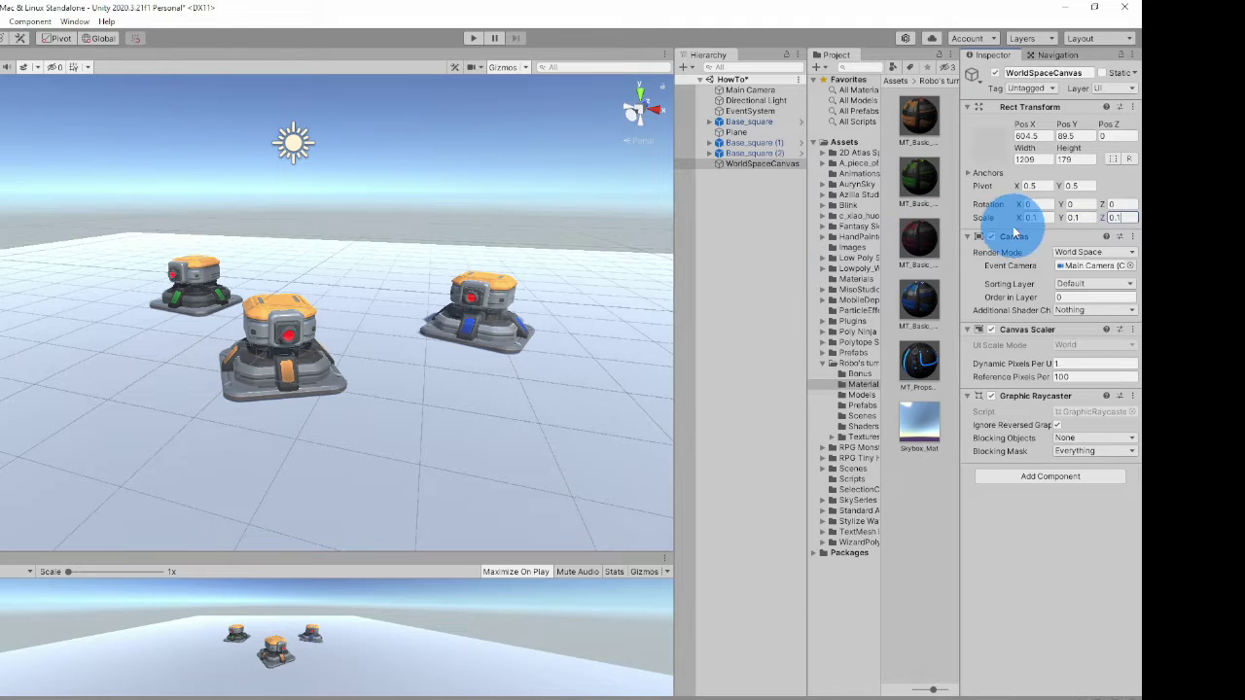
Add a Slider under WorldSpaceCanvas and set its Pos X and Pos Y to 0.
right_click(730, 236)
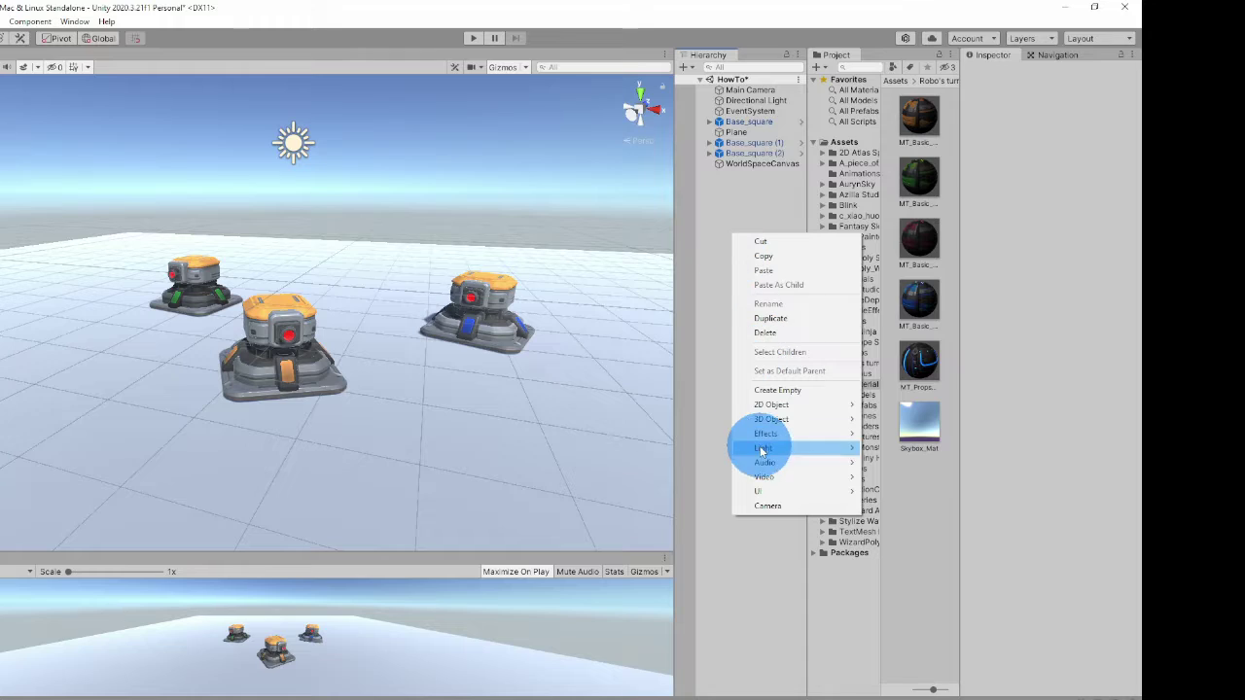
mouse_move(760, 491)
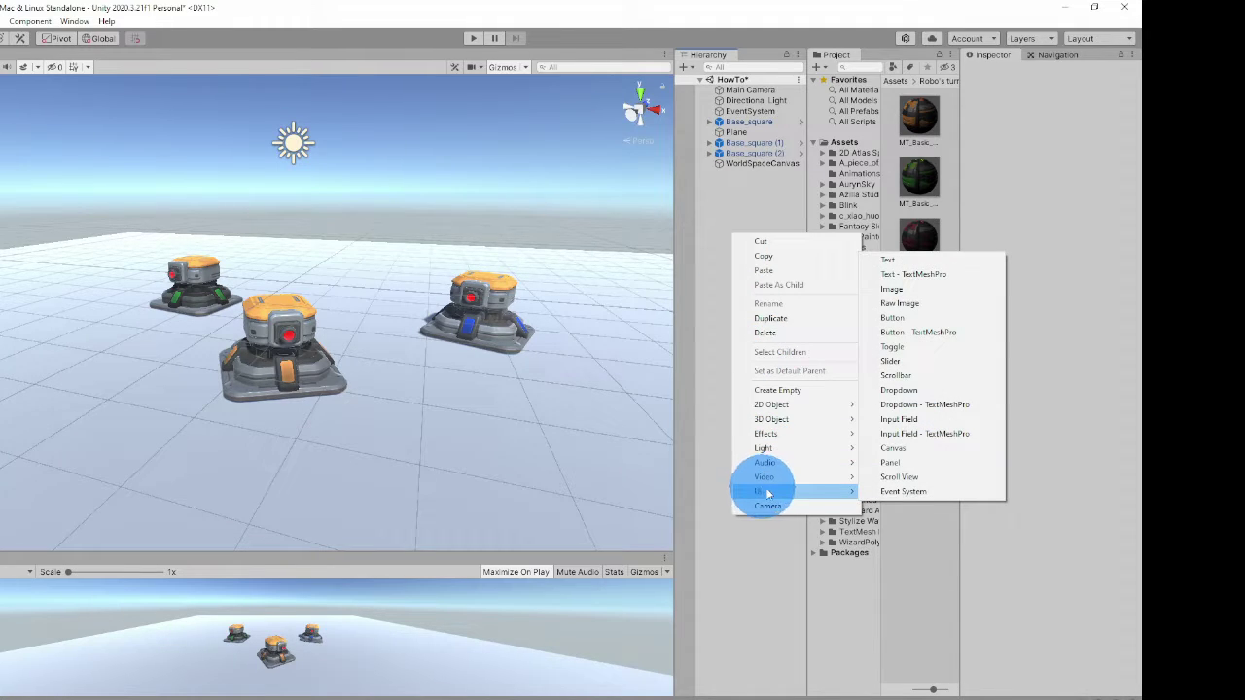
click(903, 362)
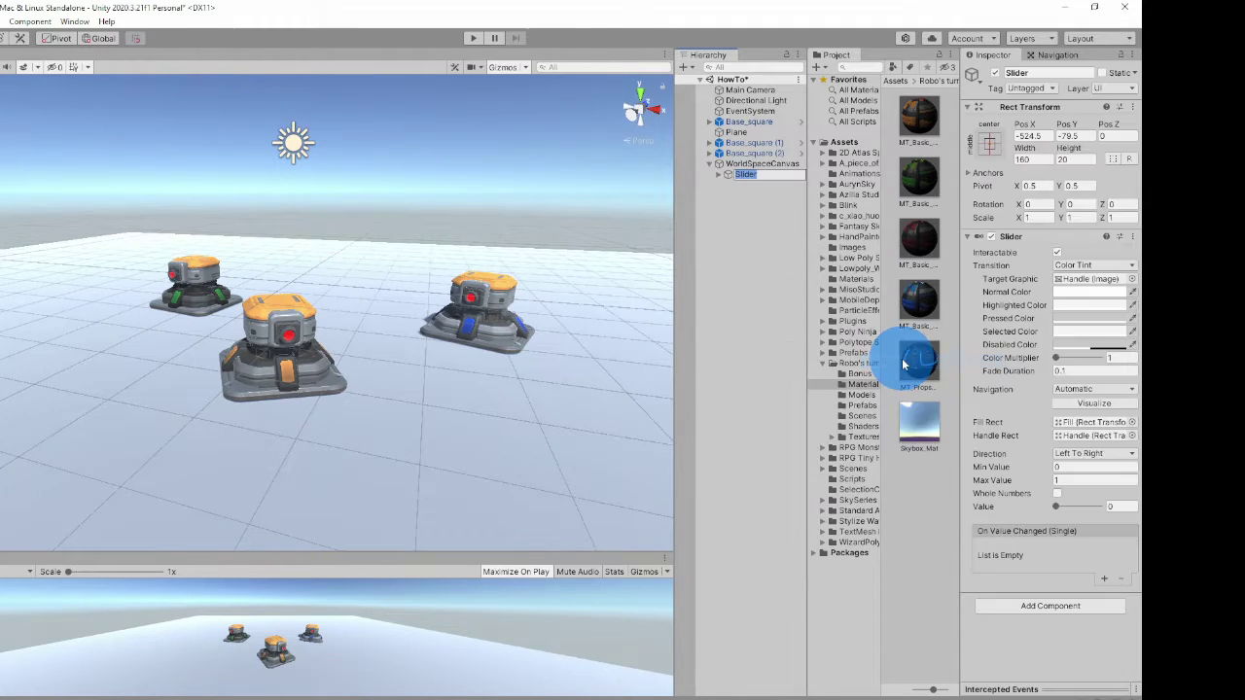
click(756, 170)
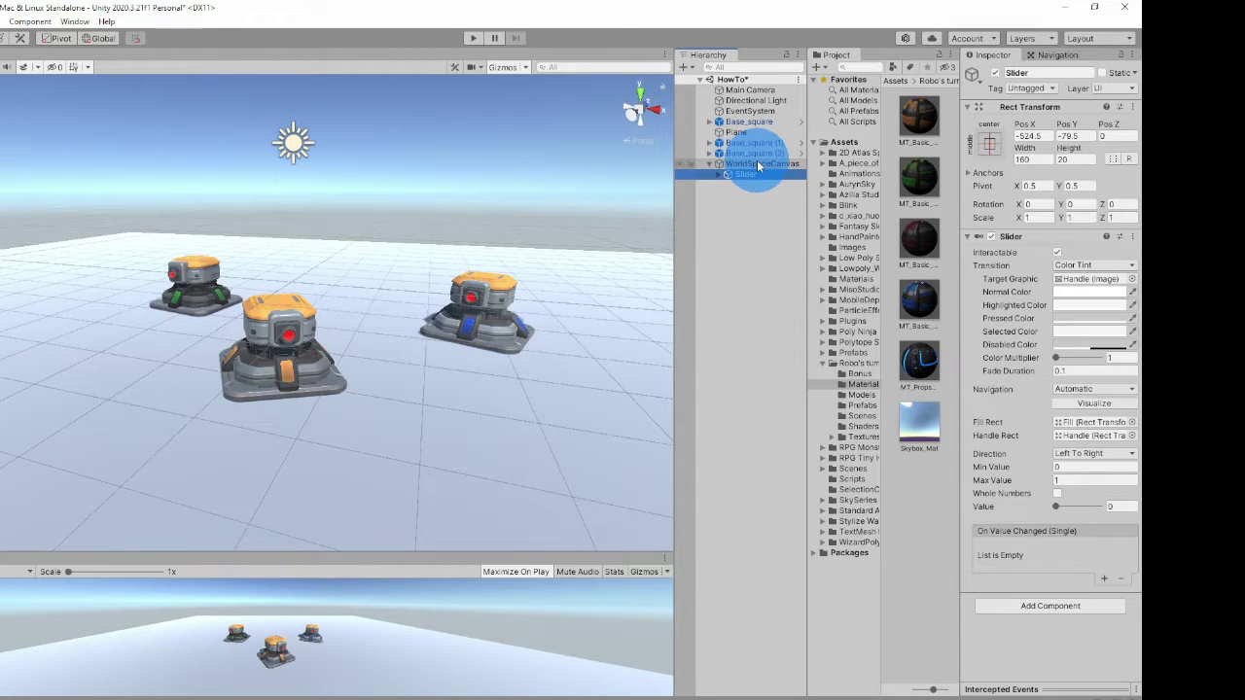
click(1028, 136)
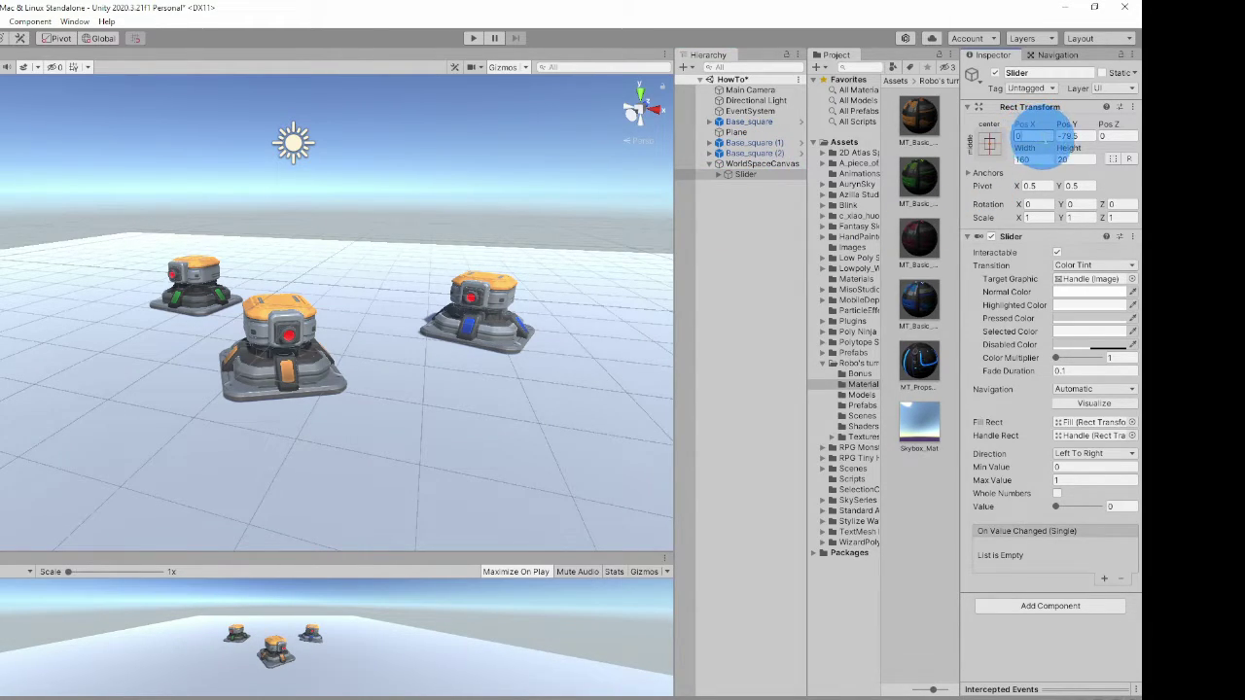
click(1068, 136)
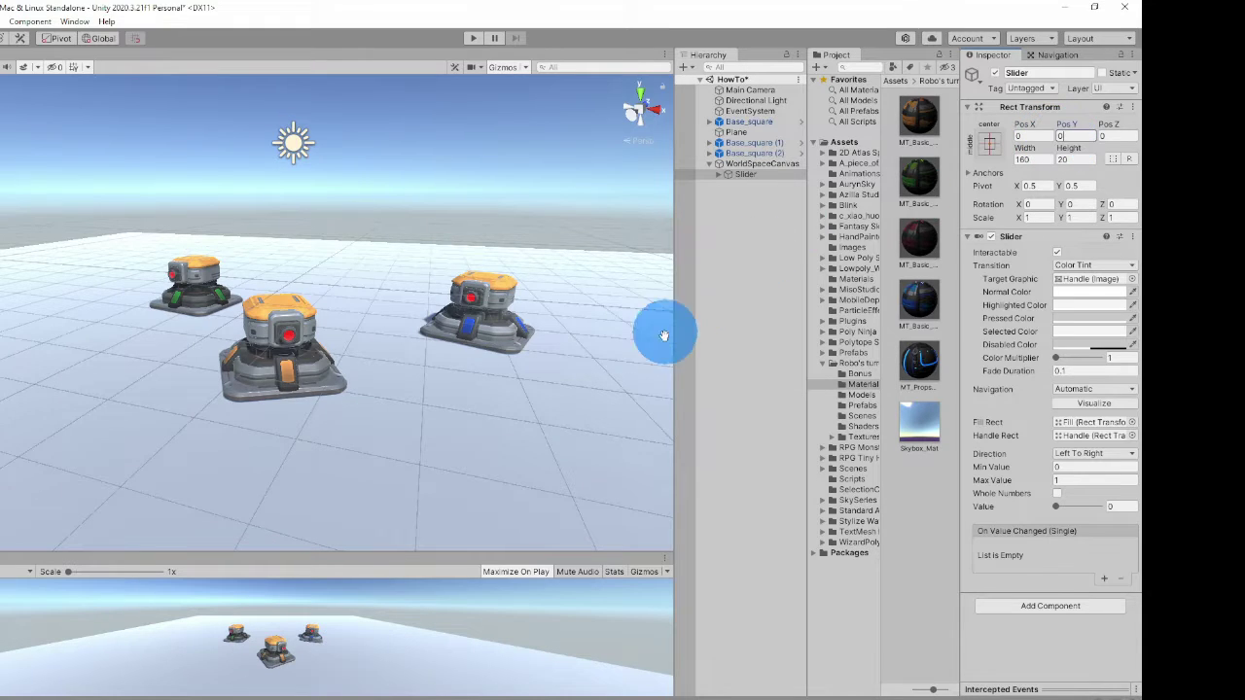
Frame the Slider and delete its Handle Slide Area child.
double_click(745, 174)
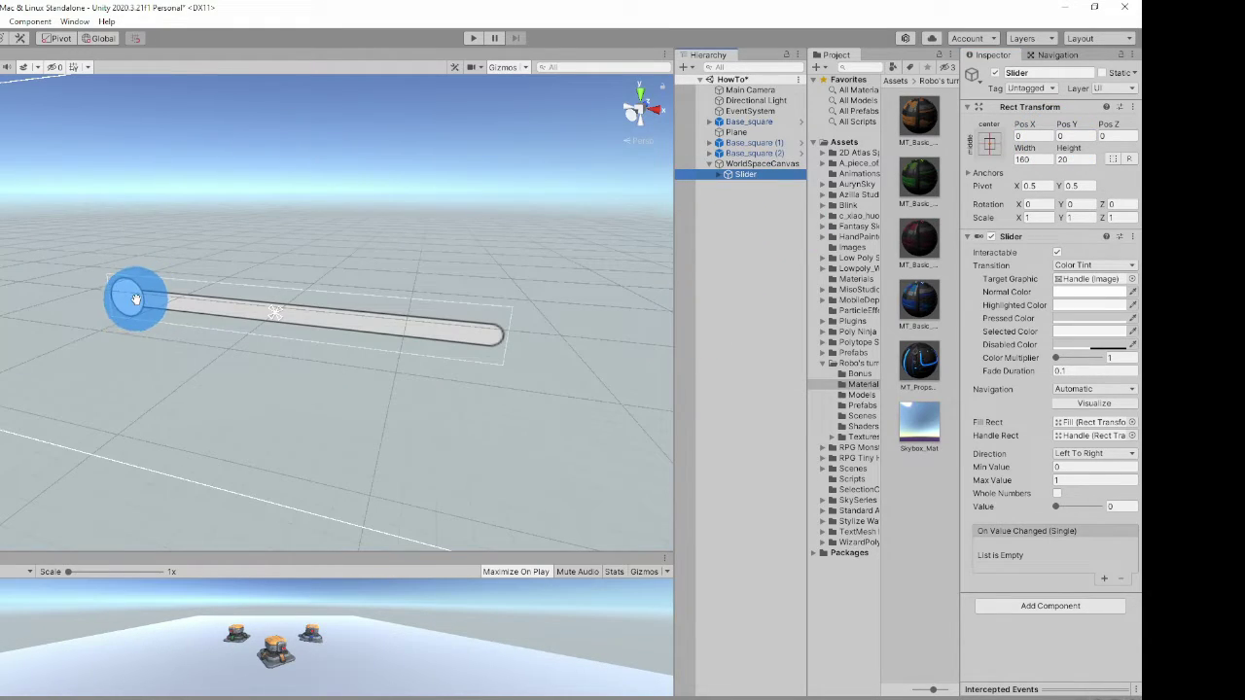
click(719, 175)
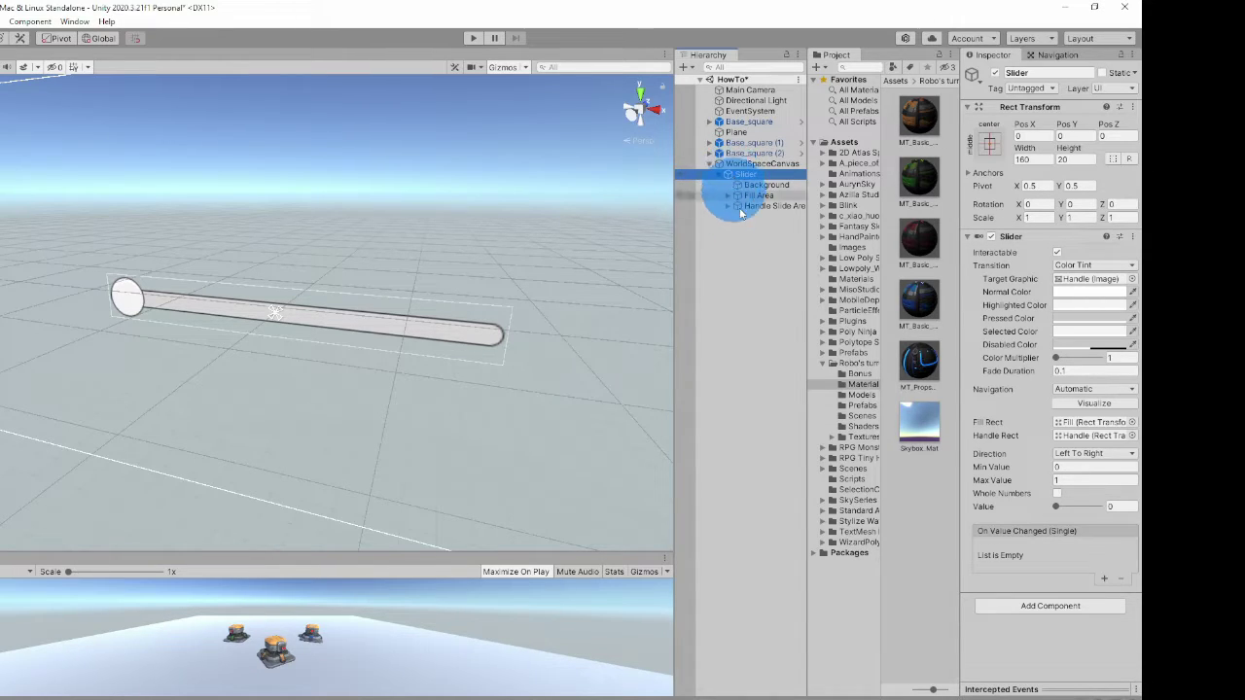
click(752, 207)
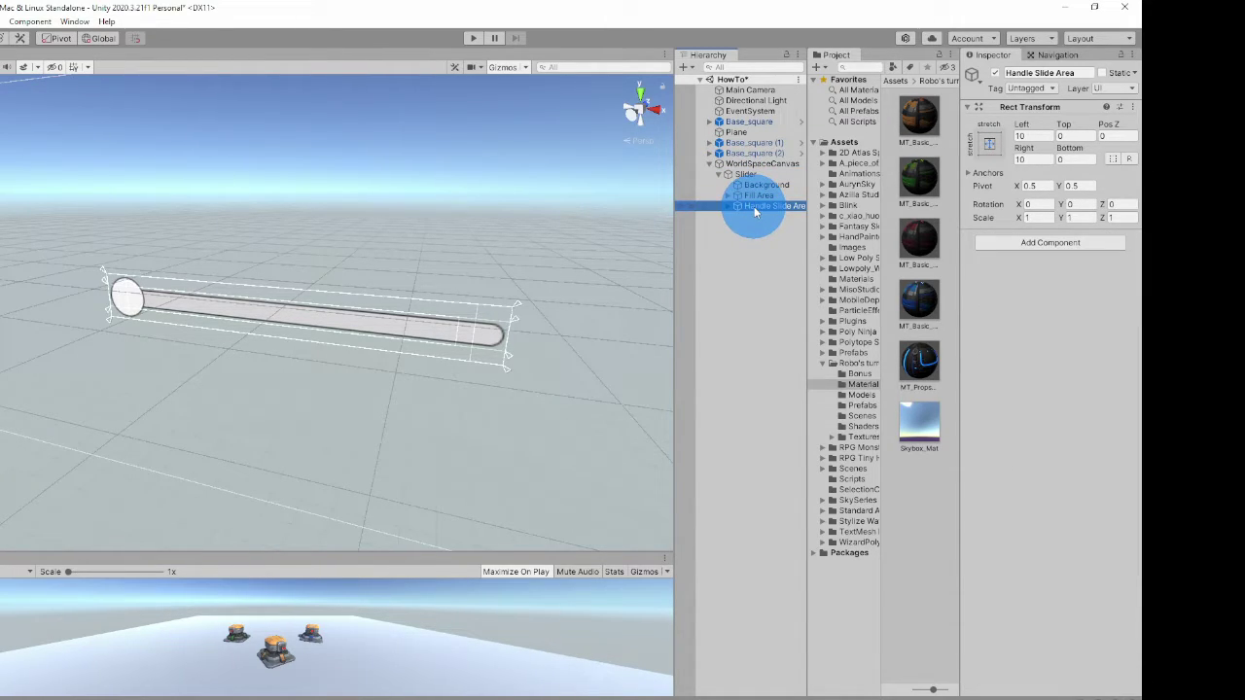
key(Delete)
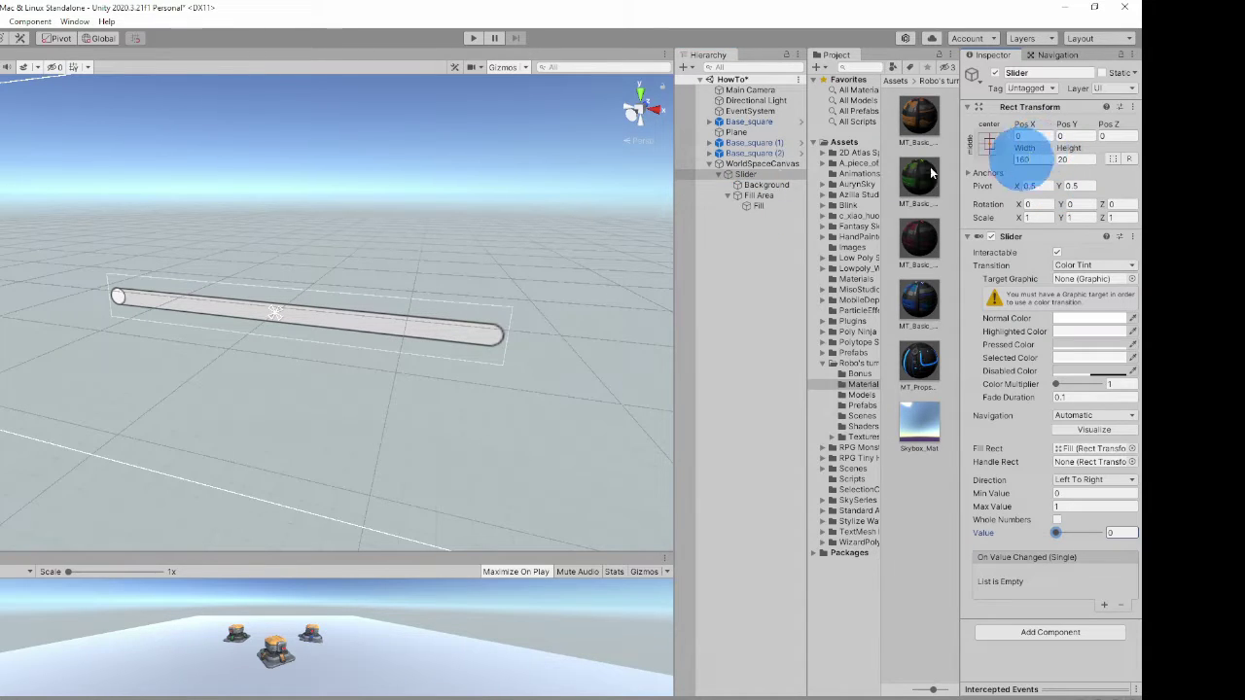
Inspect the remaining Background, Fill Area and Fill objects of the Slider.
click(729, 196)
click(759, 185)
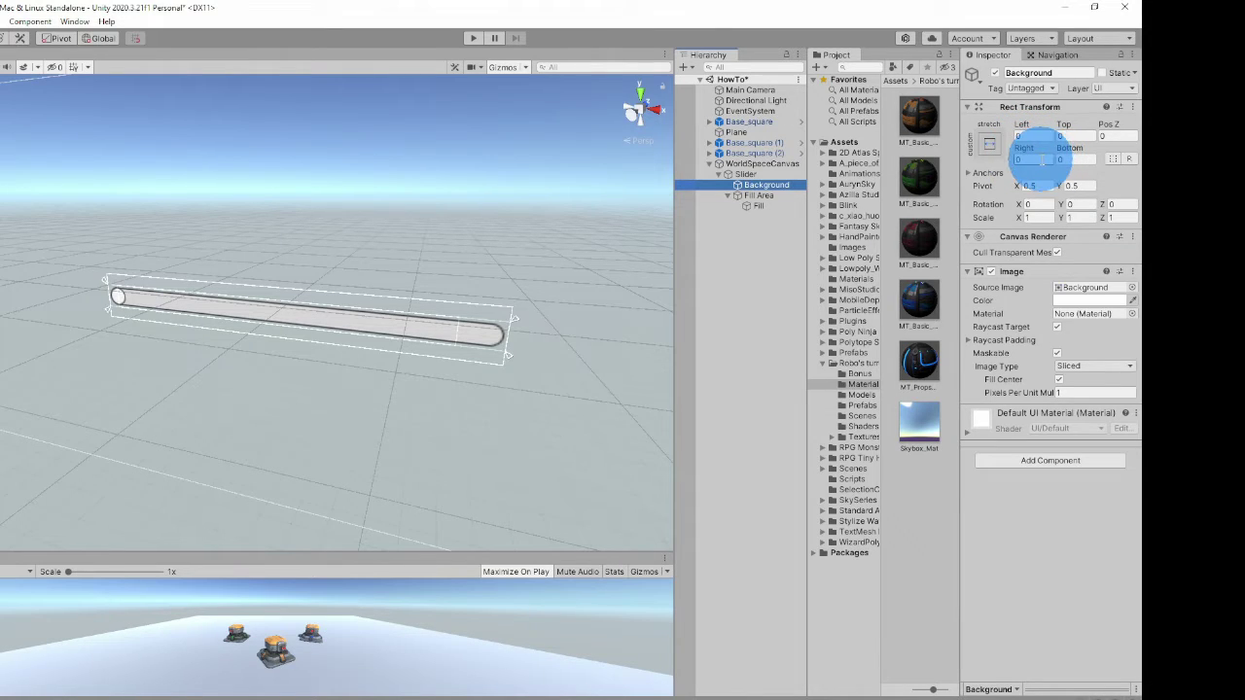
click(758, 196)
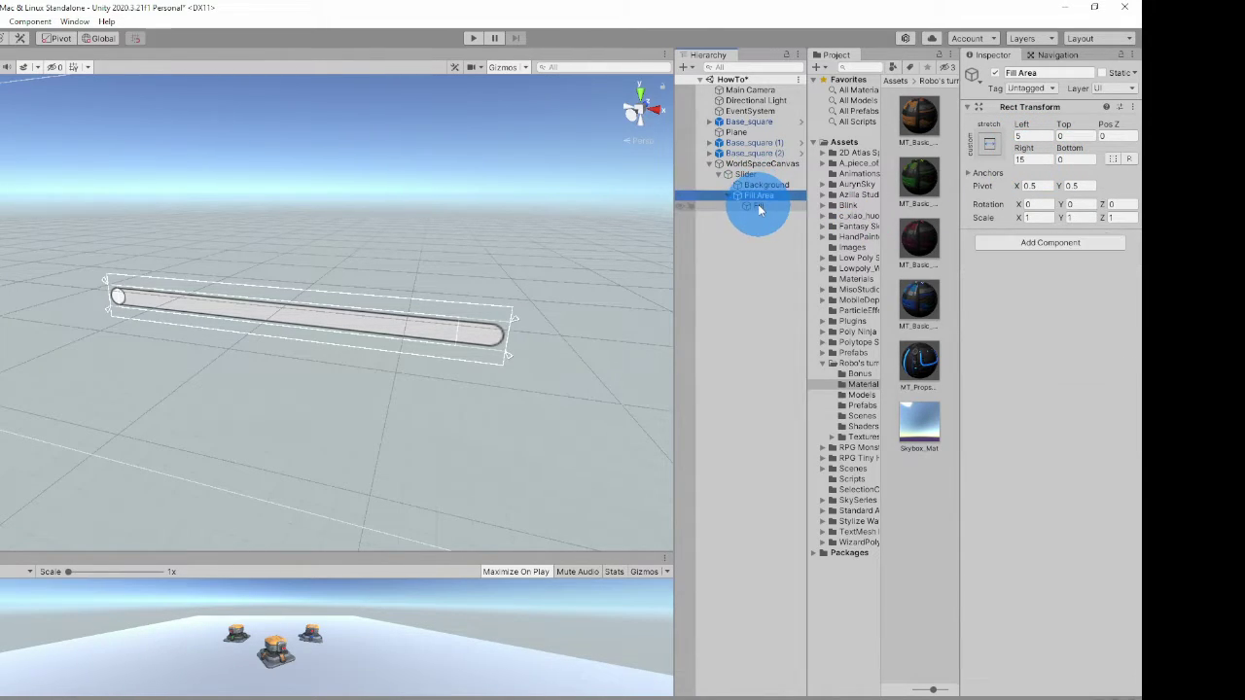
click(758, 206)
click(760, 196)
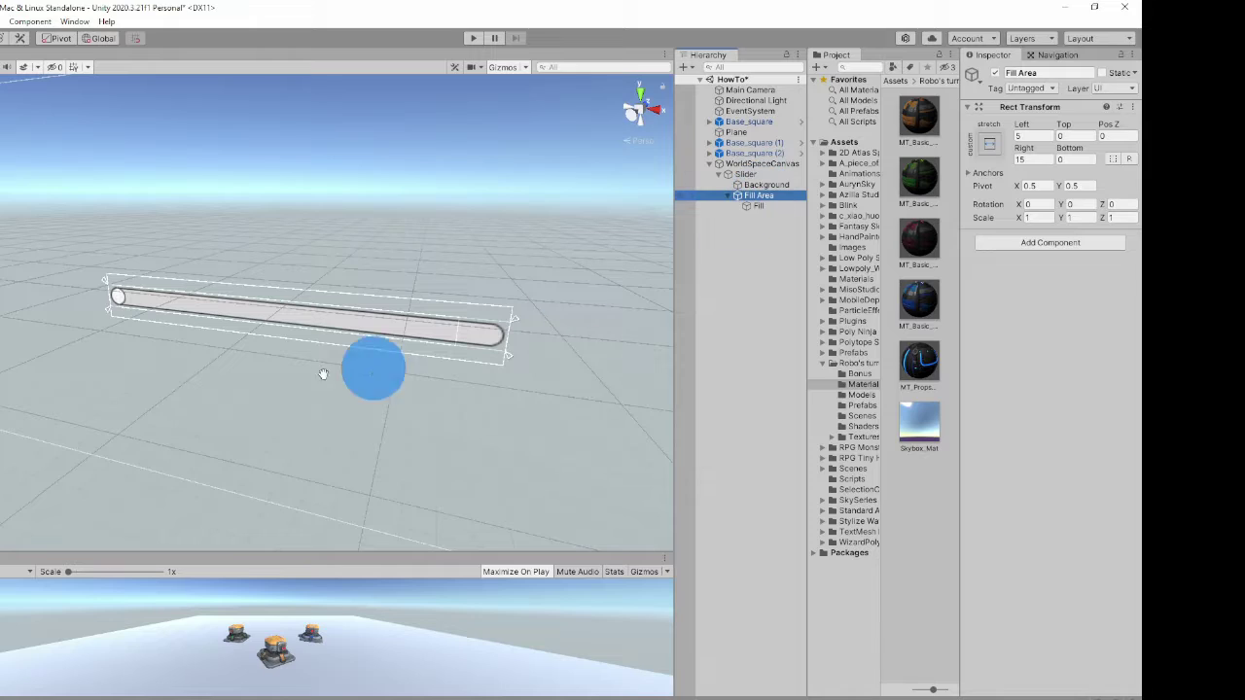
click(744, 175)
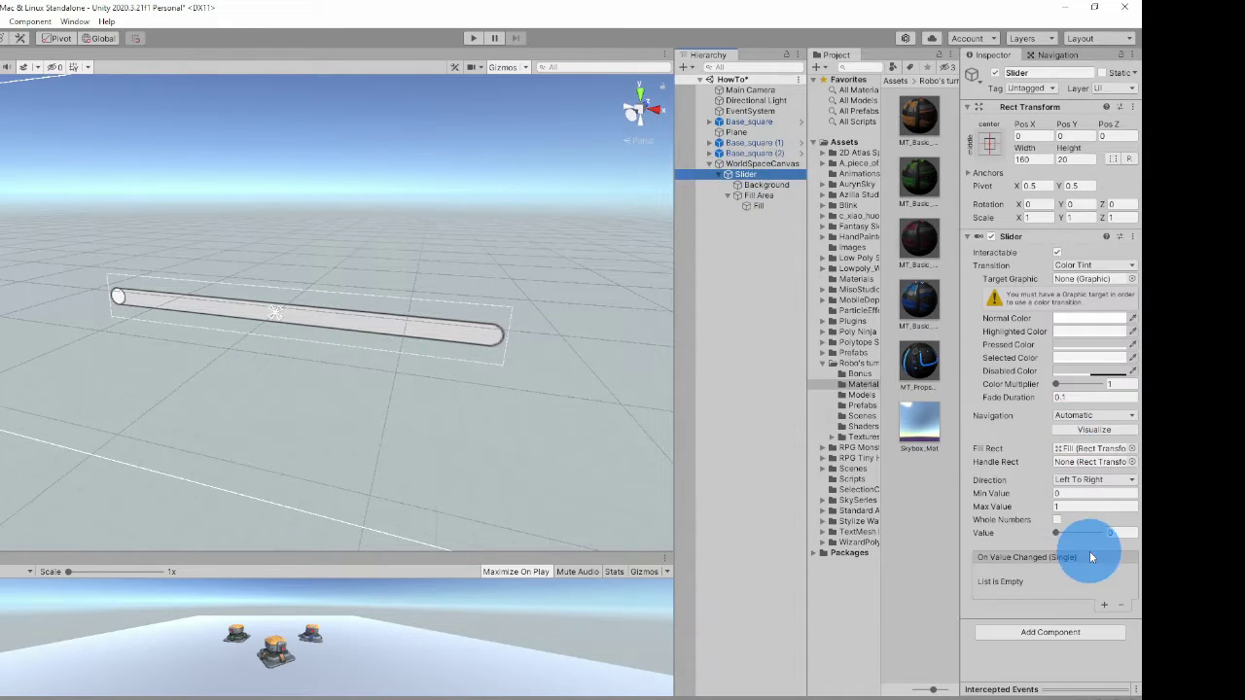
Set the Fill Area's Left and Right offsets to 0.
mouse_move(1057, 533)
mouse_down()
mouse_move(1142, 533)
mouse_move(1075, 533)
mouse_up()
click(763, 199)
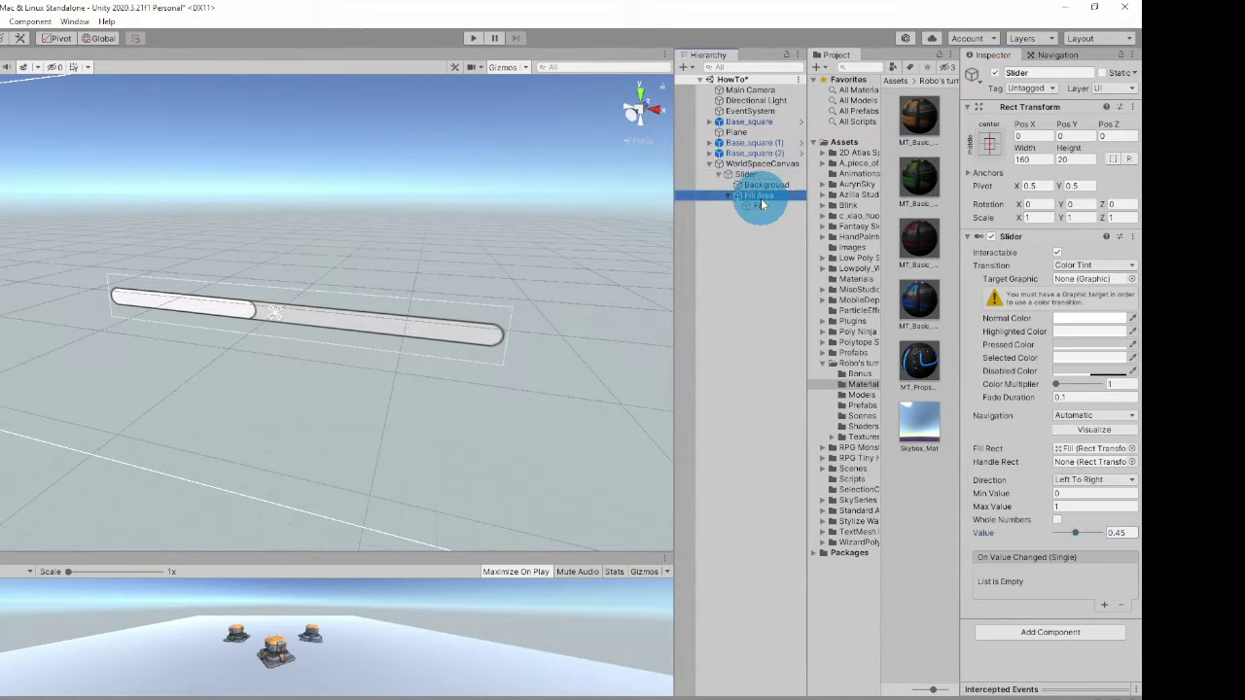
click(1022, 136)
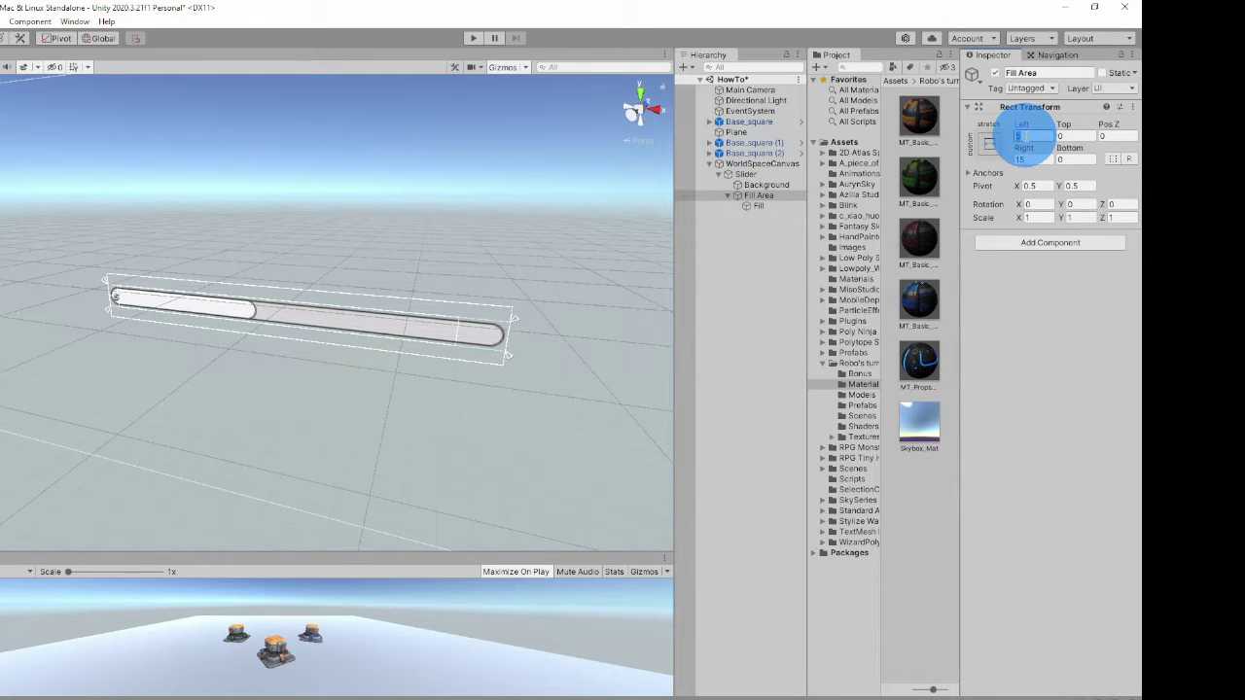
click(1021, 159)
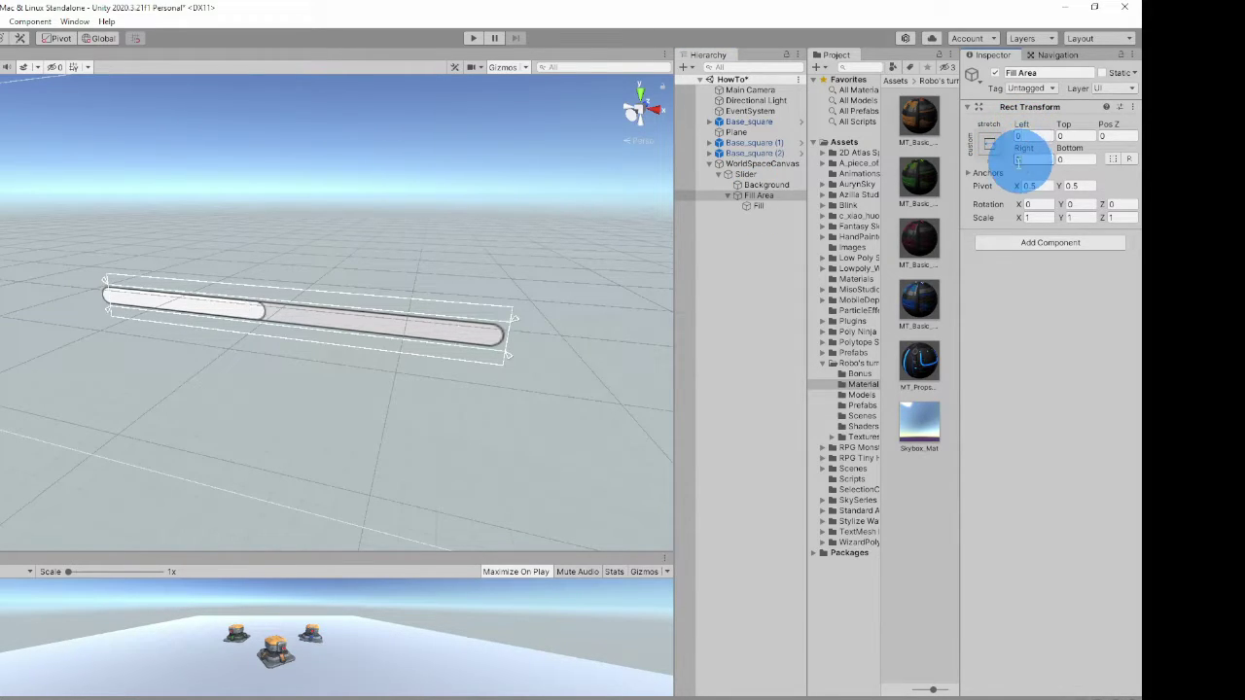
Set the Fill object's Left and Right offsets to 0.
click(758, 206)
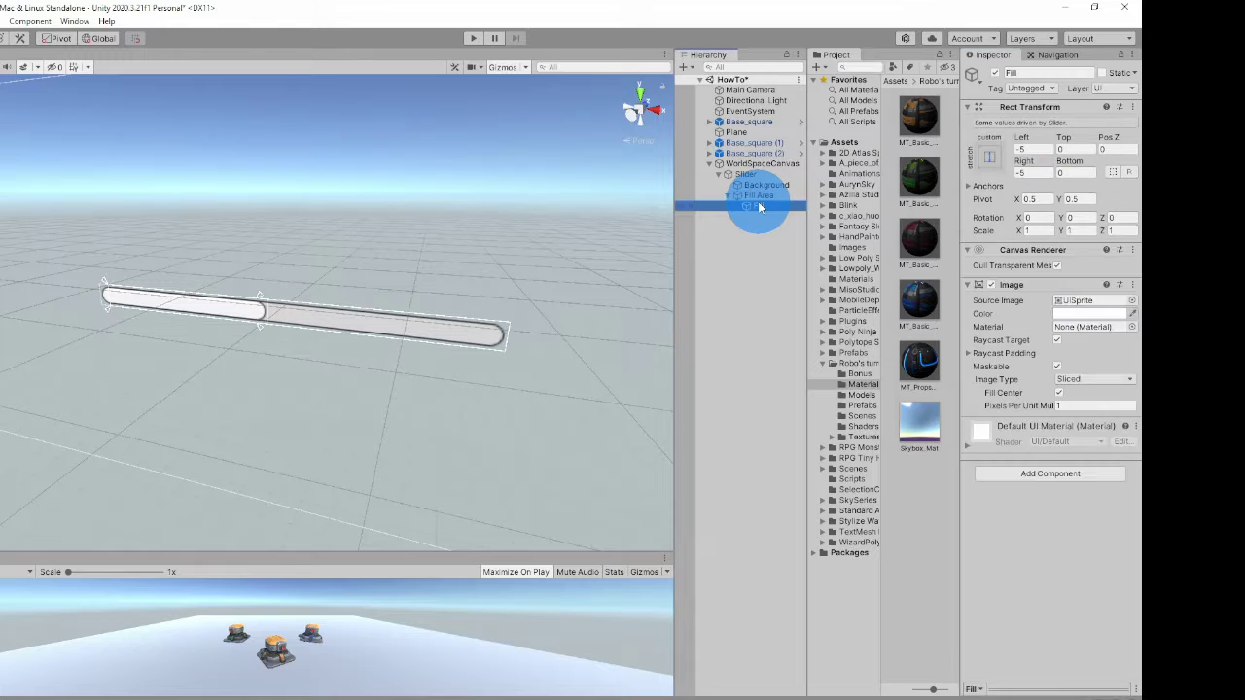
click(1022, 172)
click(1021, 149)
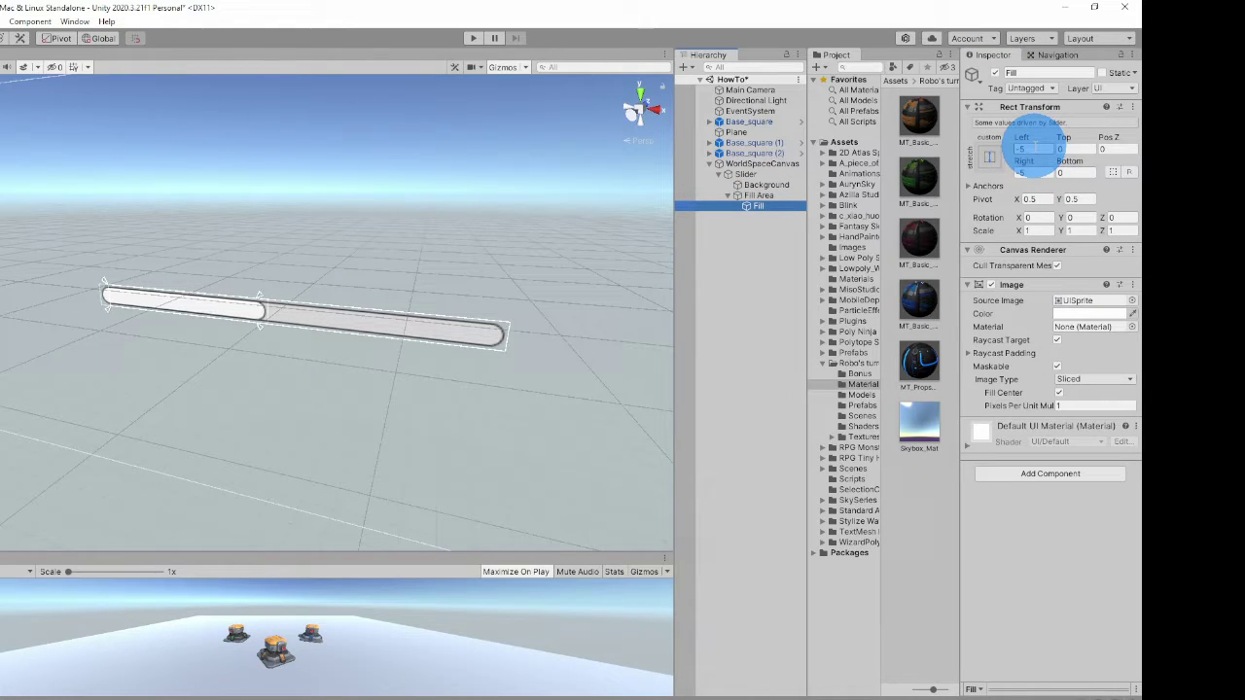
text(00)
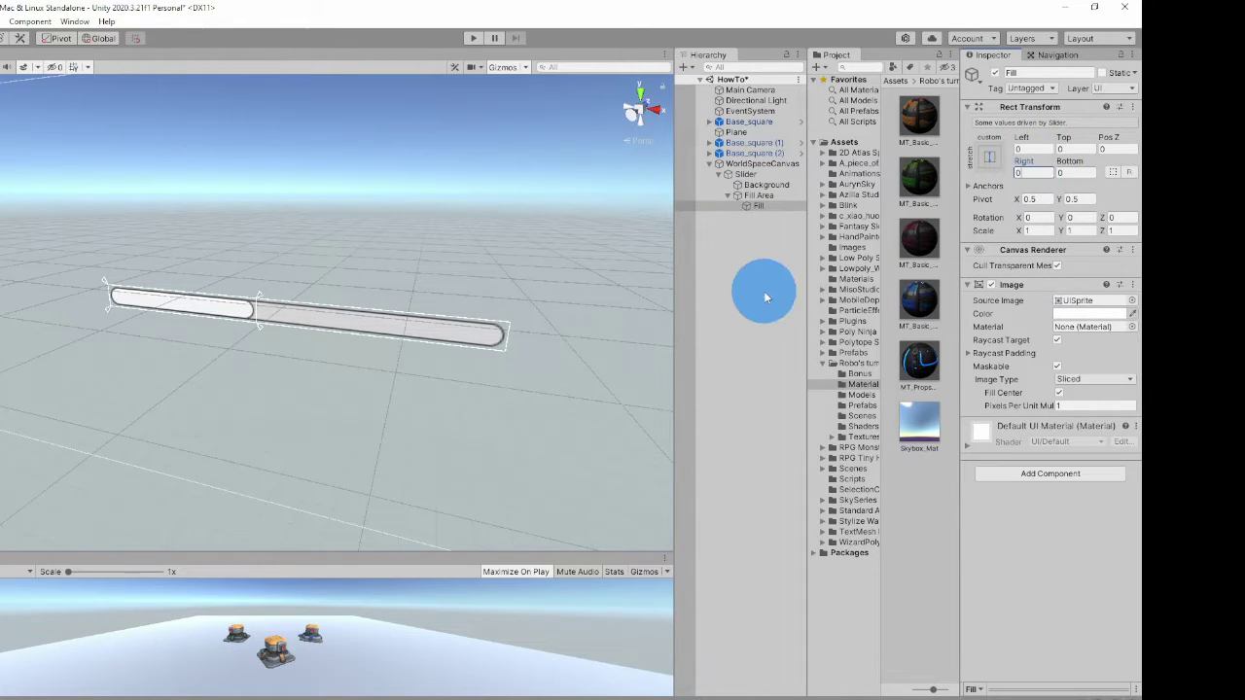
Drag the Slider's Value to 0.54 so the fill covers about half the bar.
click(745, 174)
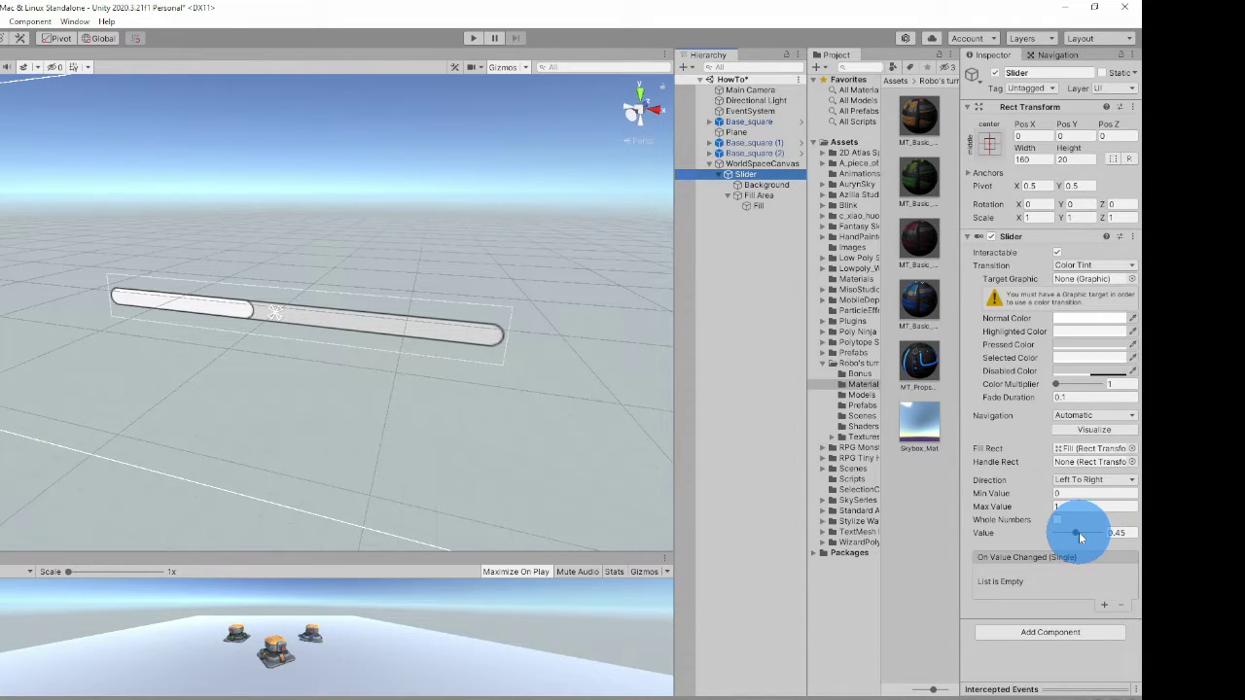
mouse_move(1079, 537)
mouse_down()
mouse_move(1047, 534)
mouse_move(1123, 534)
mouse_move(1077, 541)
mouse_up()
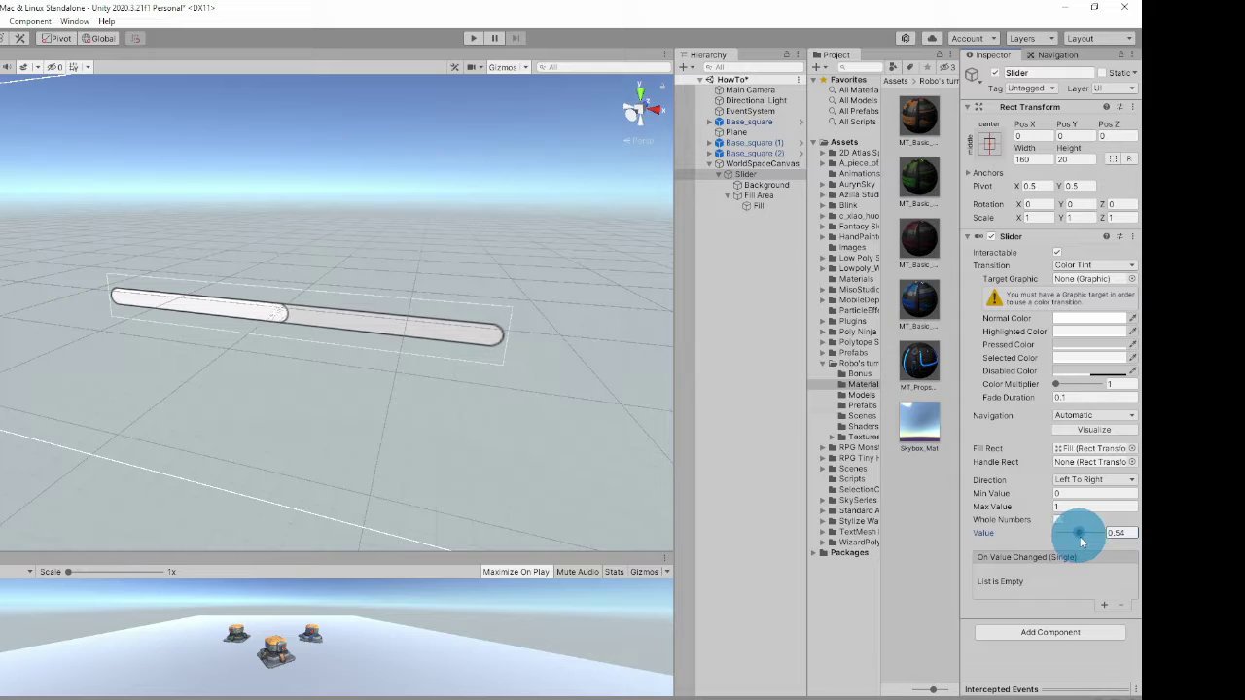
drag(757, 202, 925, 229)
Change the Fill image colour to bright green (hex 40C12D).
click(757, 207)
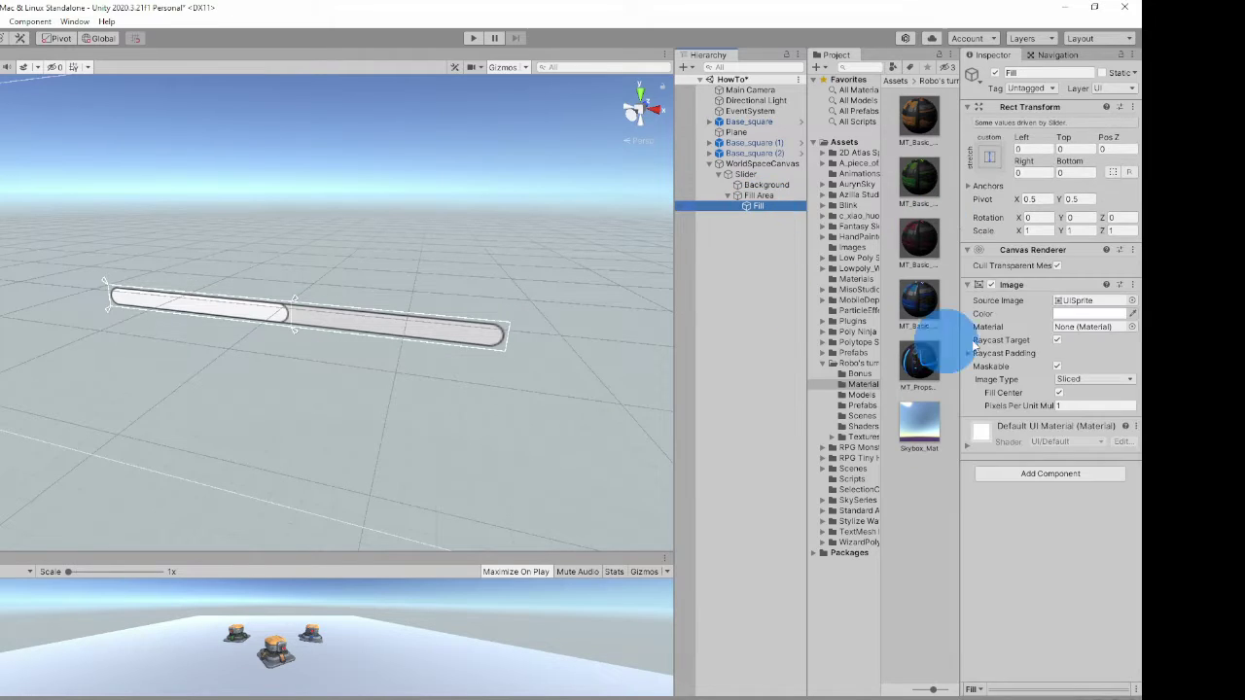
click(1063, 321)
click(1034, 361)
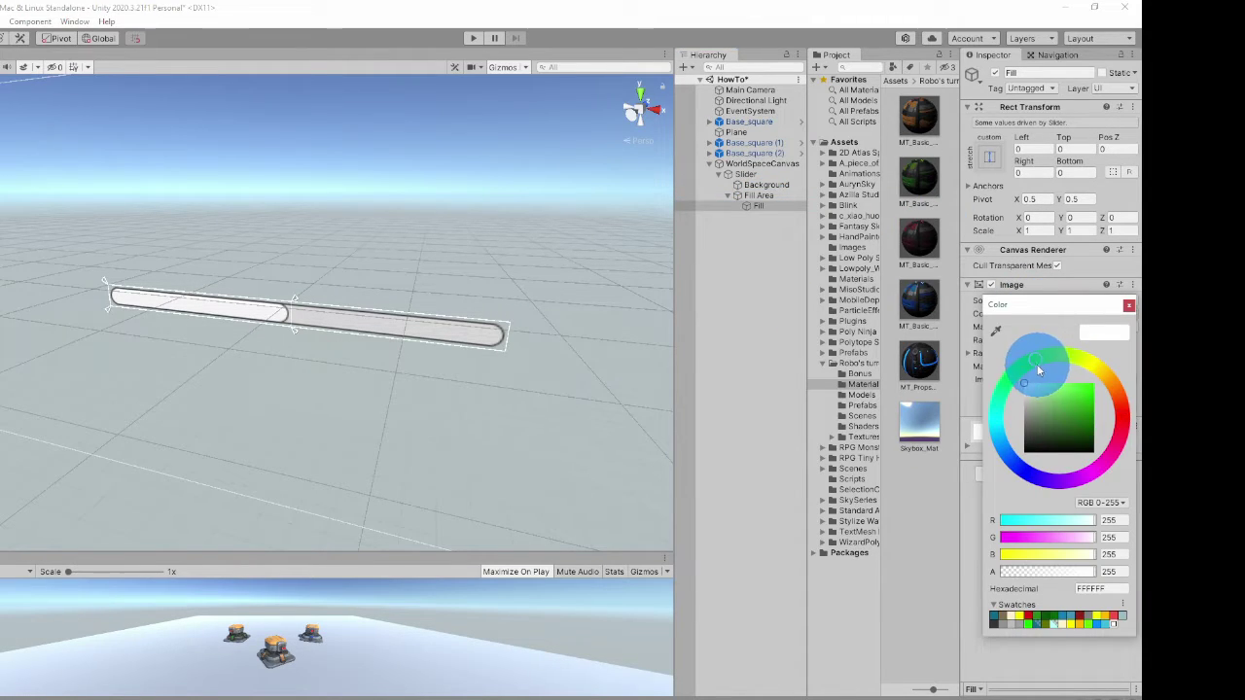
drag(1046, 389, 1077, 400)
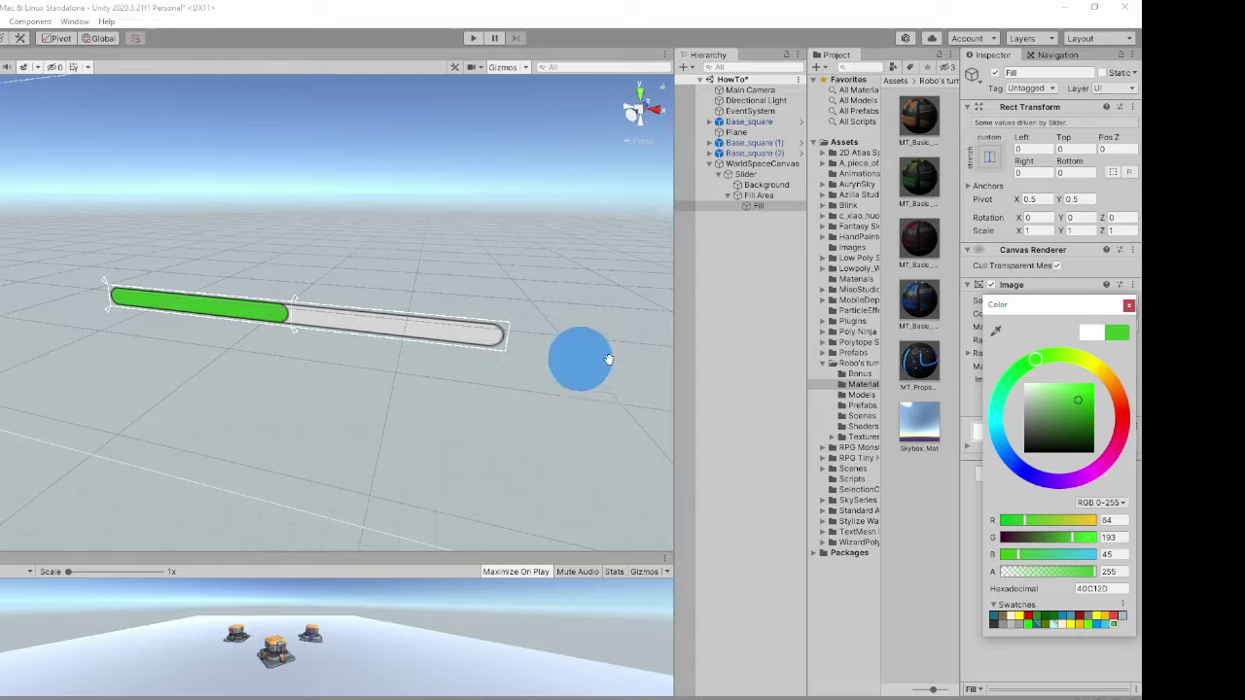
click(756, 175)
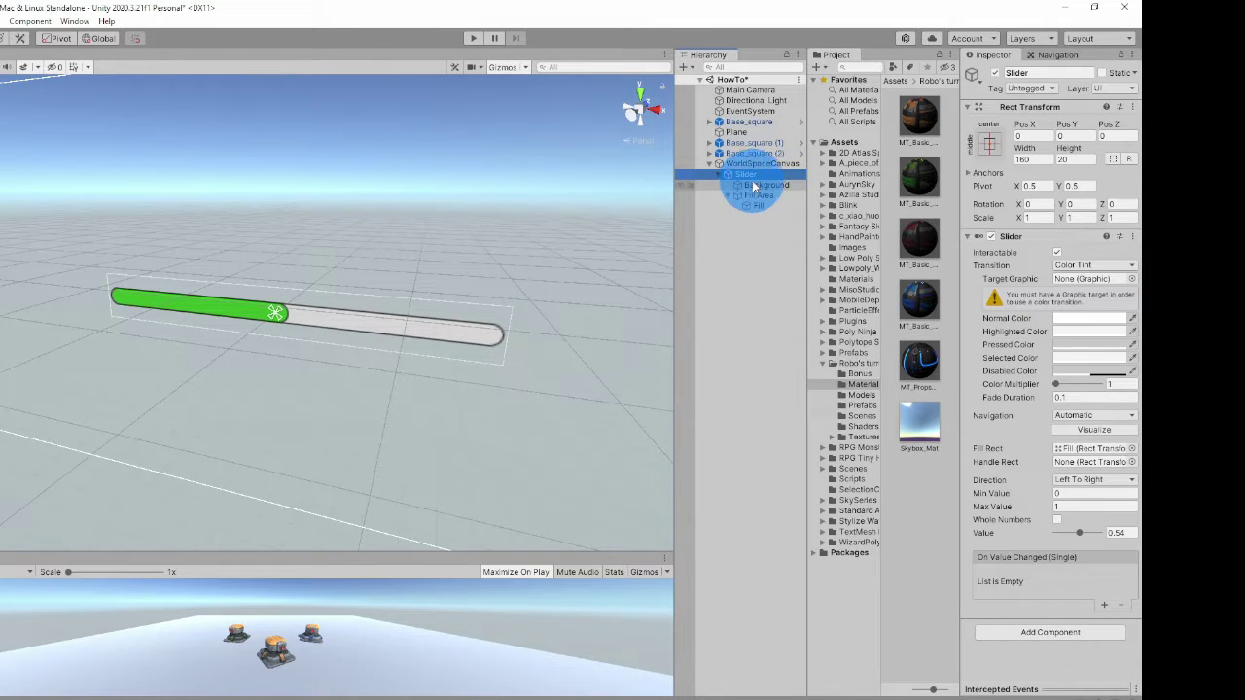
Give the slider Background the GreyGradient source image.
click(766, 185)
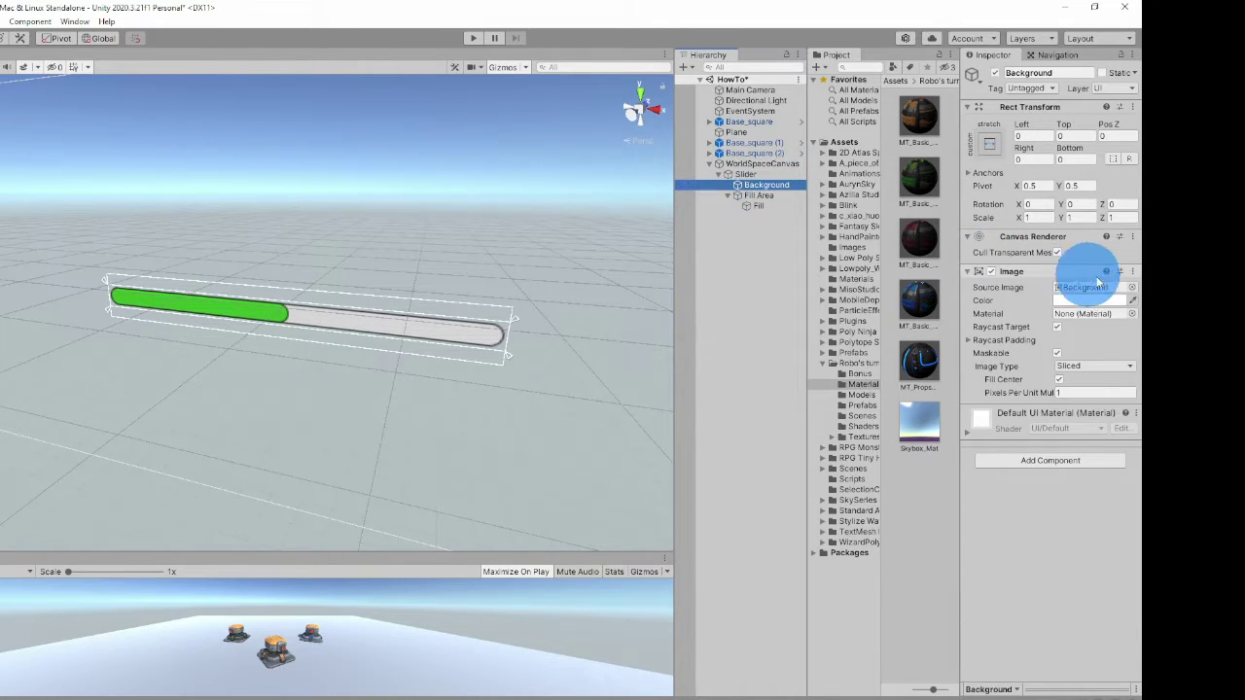
click(1131, 288)
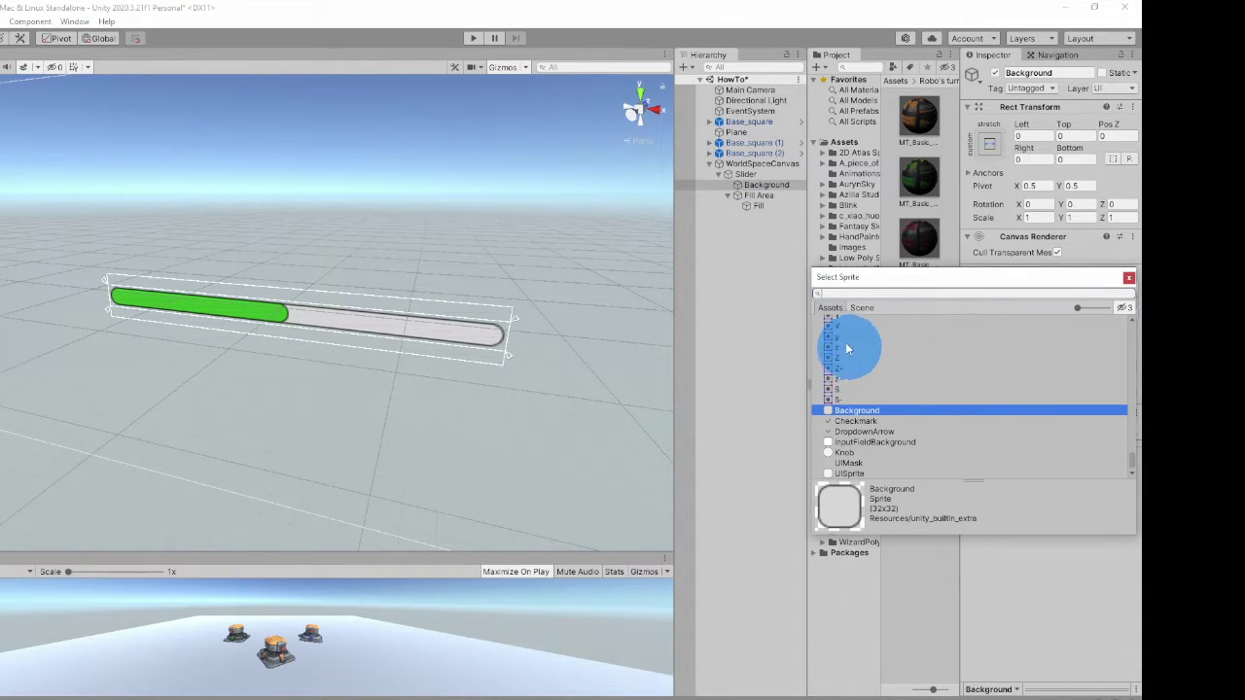
text(g)
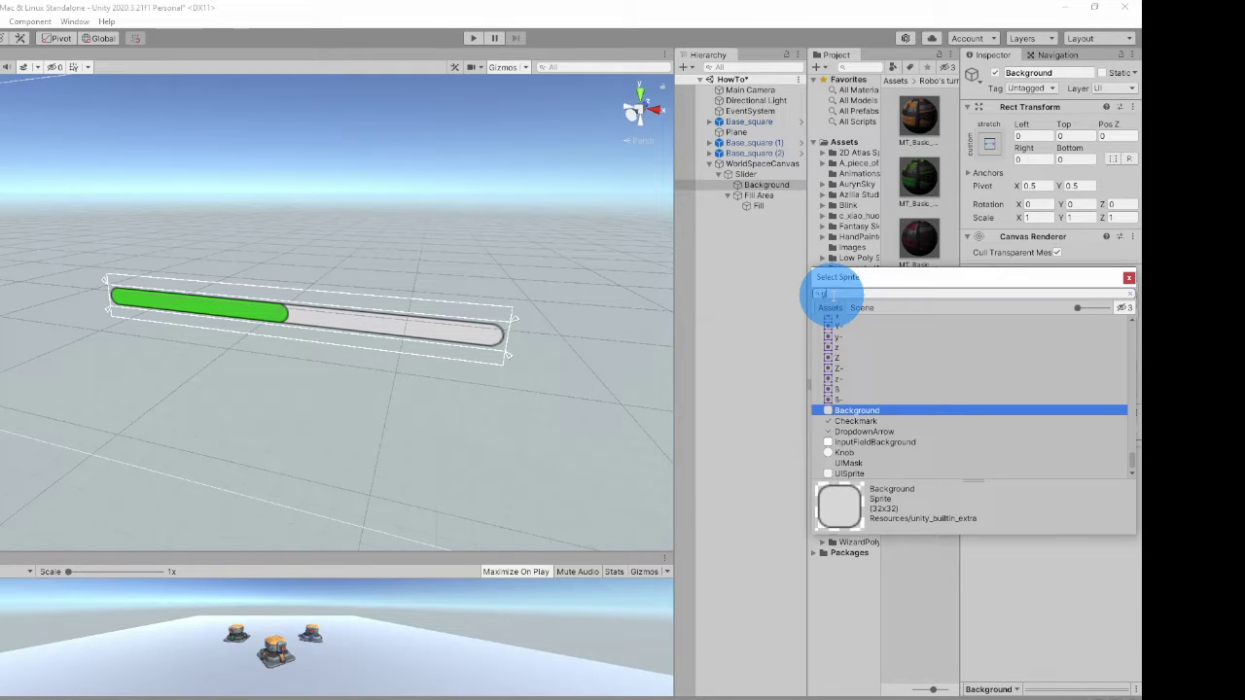
text(e)
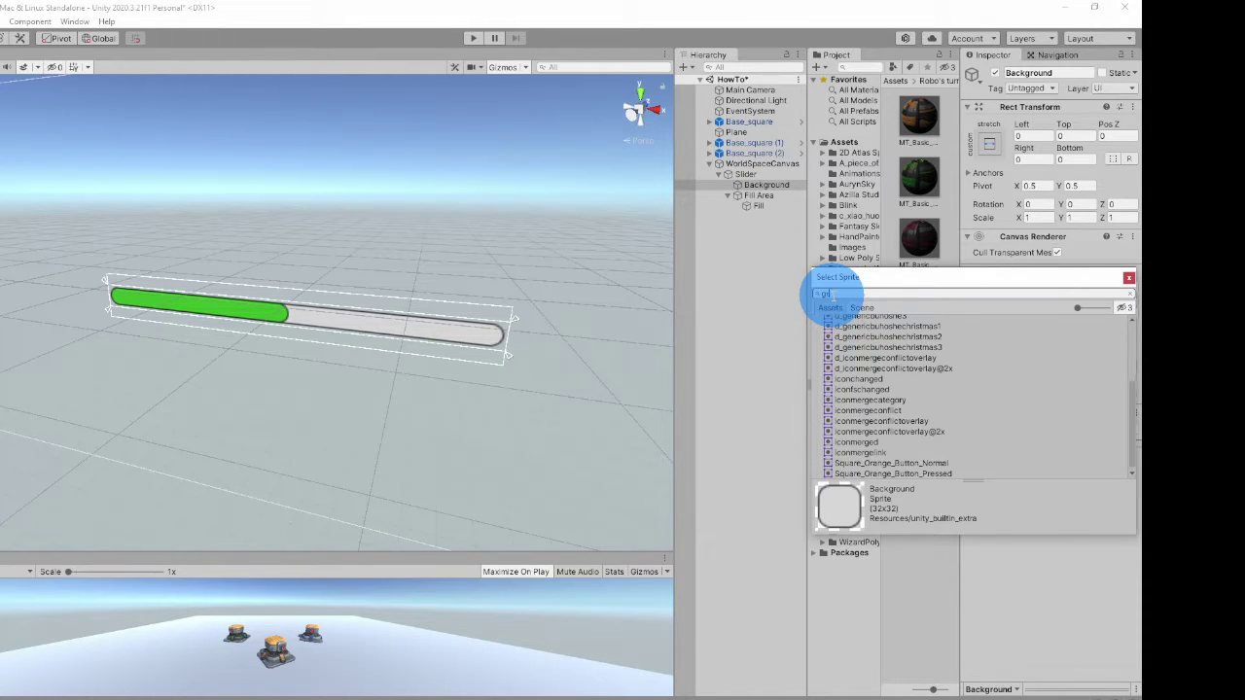
key(BackSpace)
text(rey)
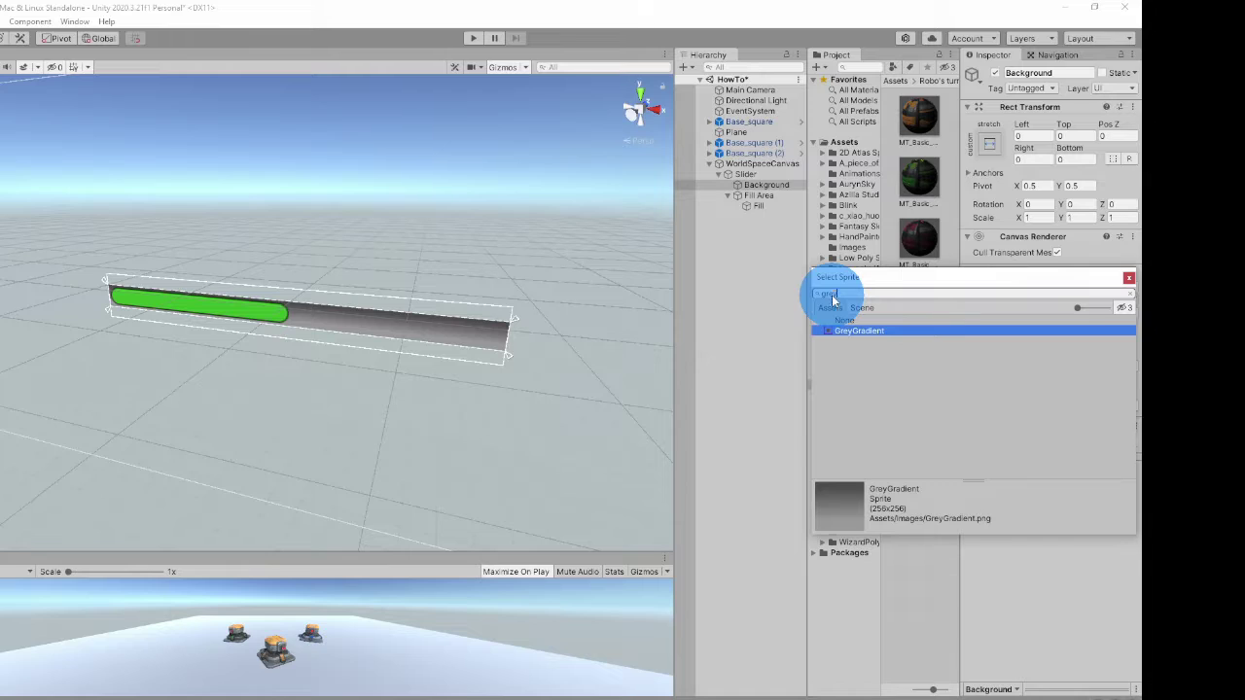
key(Return)
Set the Slider's Transition to None and its Value to 0.58.
click(749, 174)
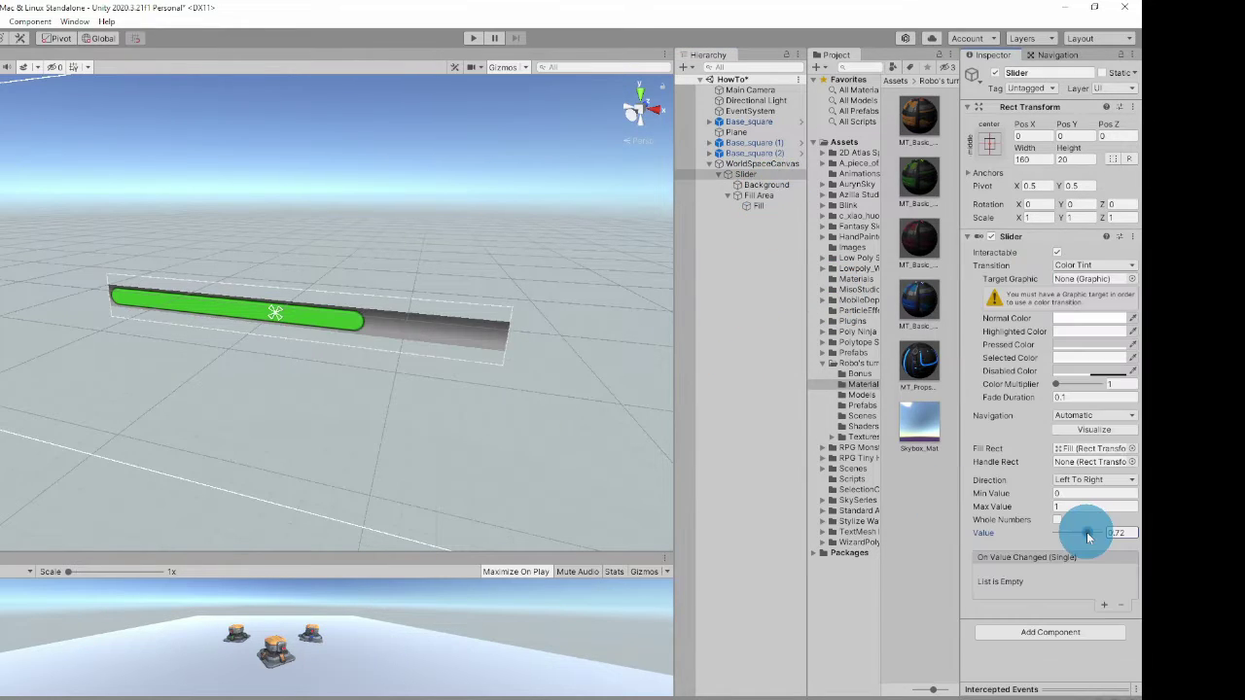
mouse_move(1089, 530)
mouse_down()
mouse_move(1110, 537)
mouse_move(1086, 532)
mouse_up()
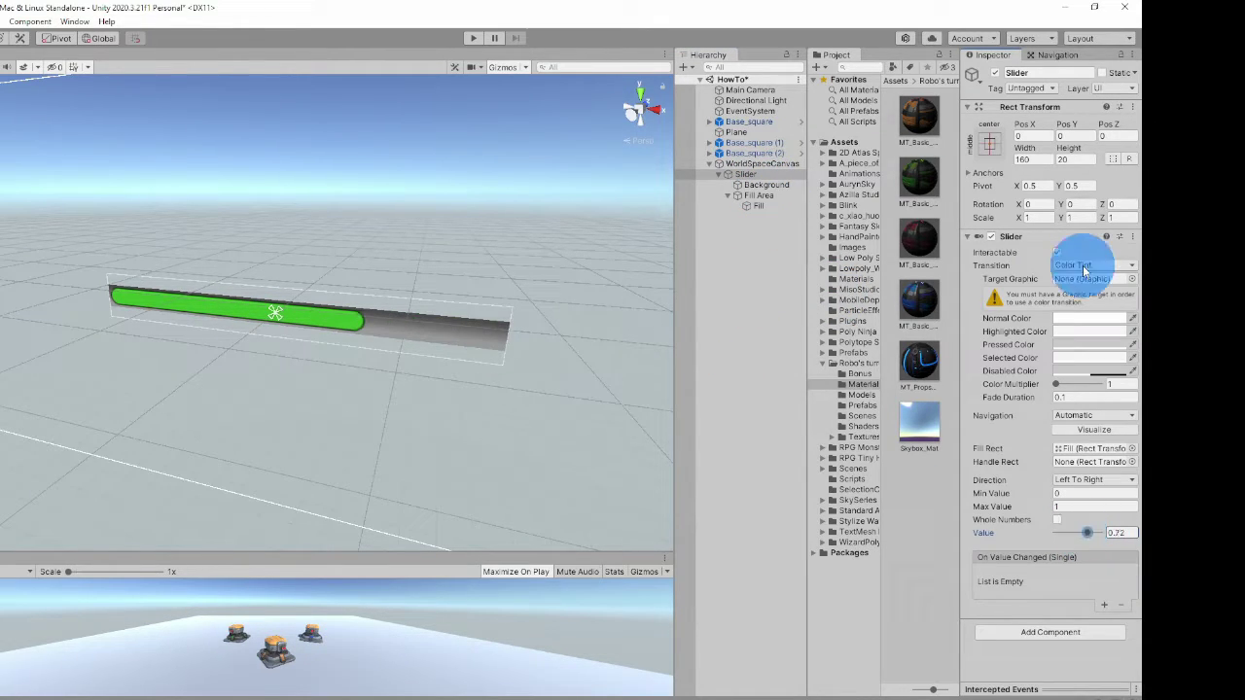
click(1082, 265)
click(1074, 280)
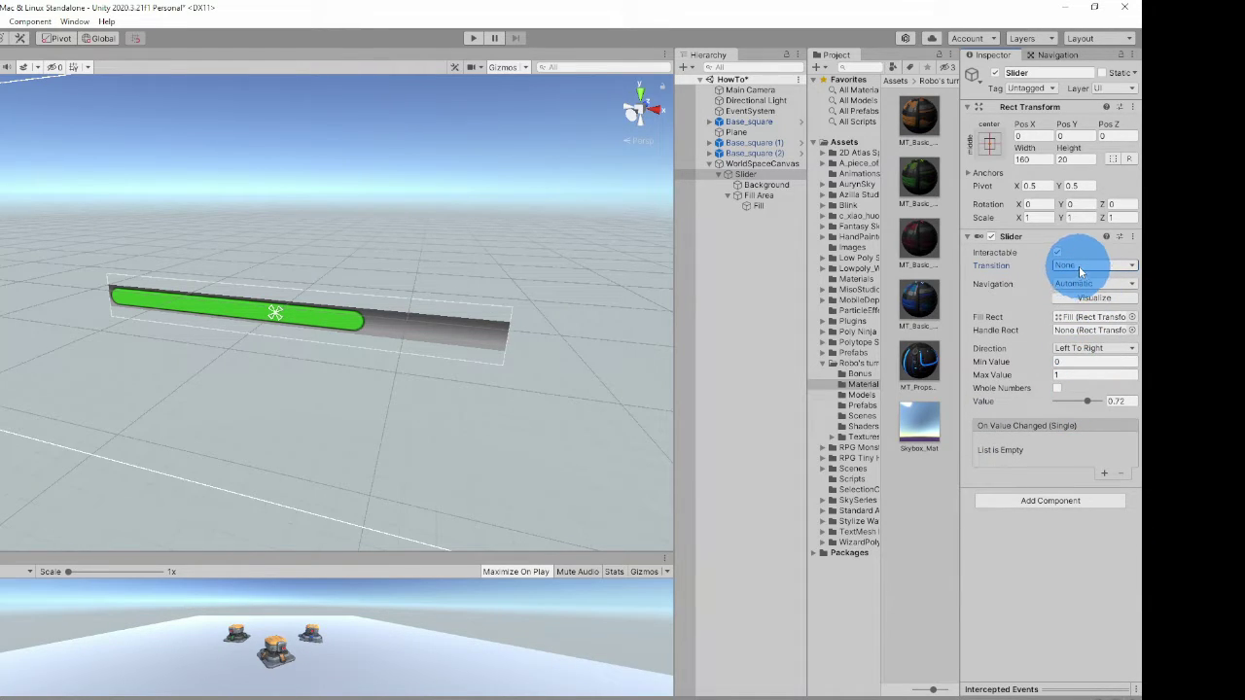
drag(1088, 400, 1080, 402)
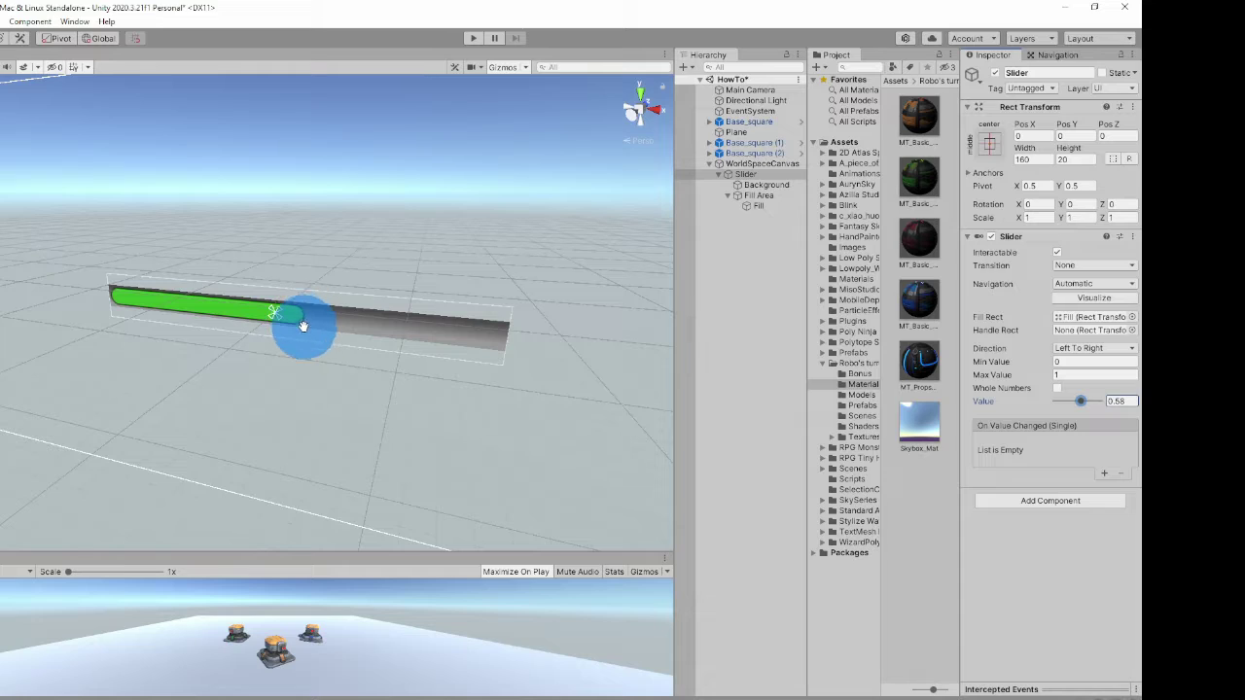
Add a UI Text under the Slider and move it under Fill Area.
right_click(748, 175)
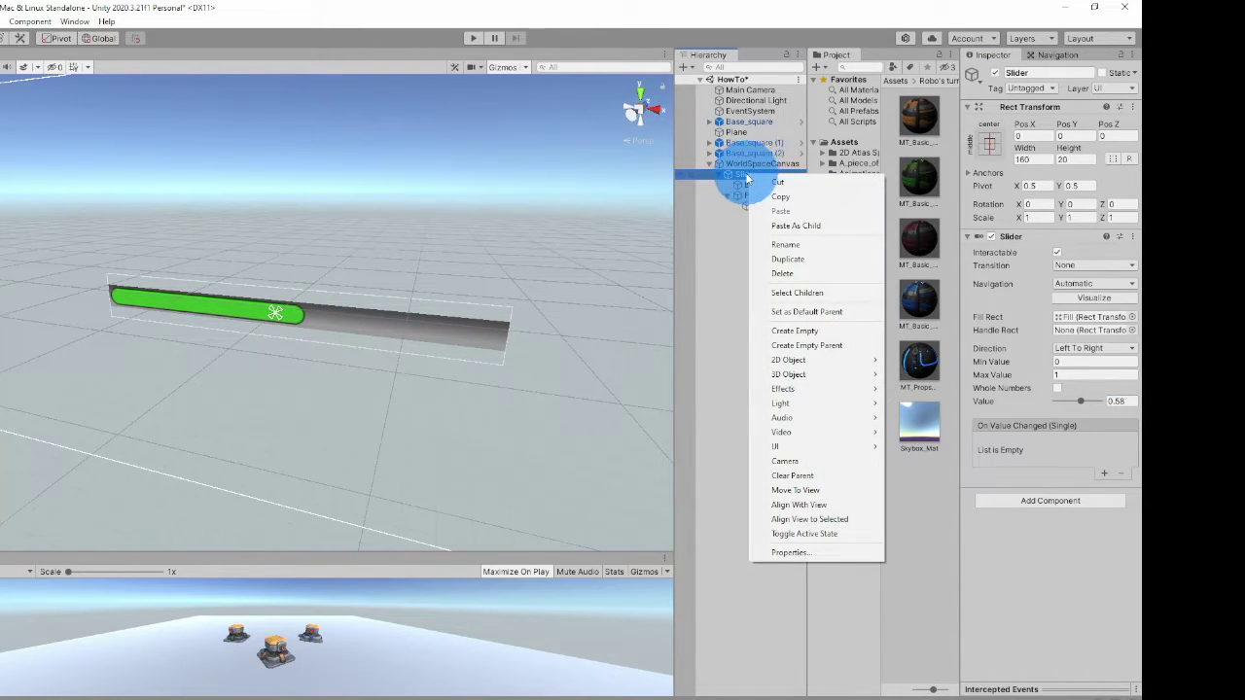
mouse_move(784, 447)
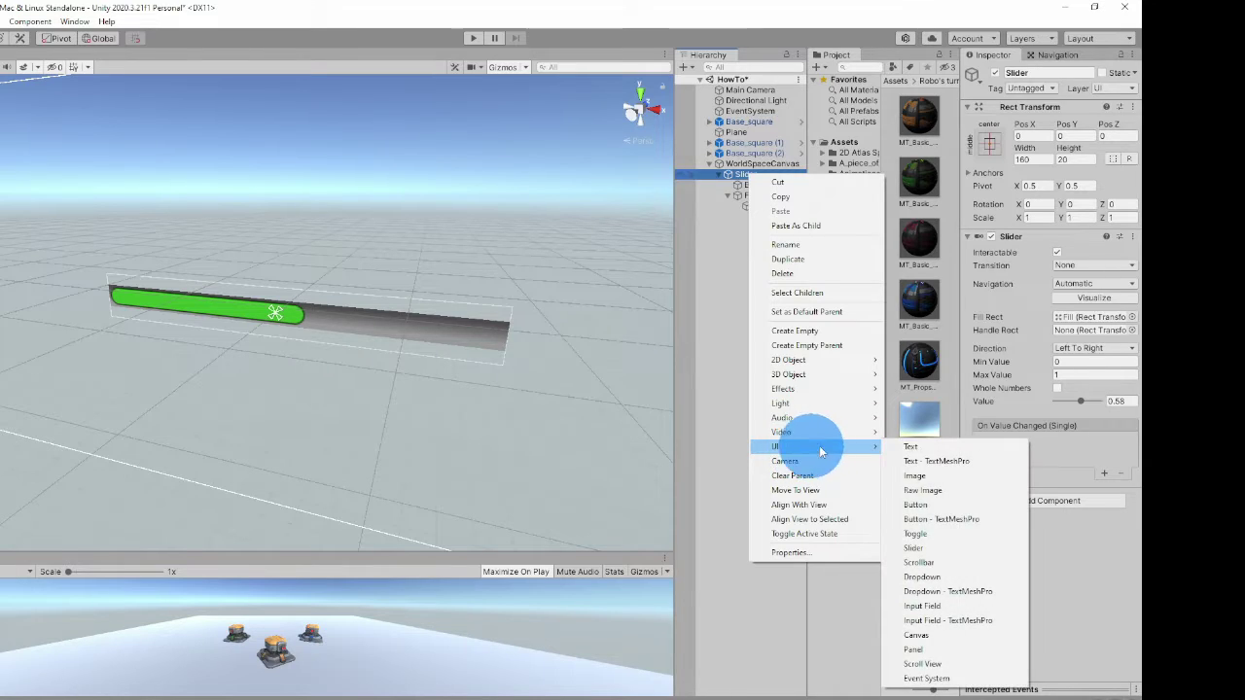
click(923, 450)
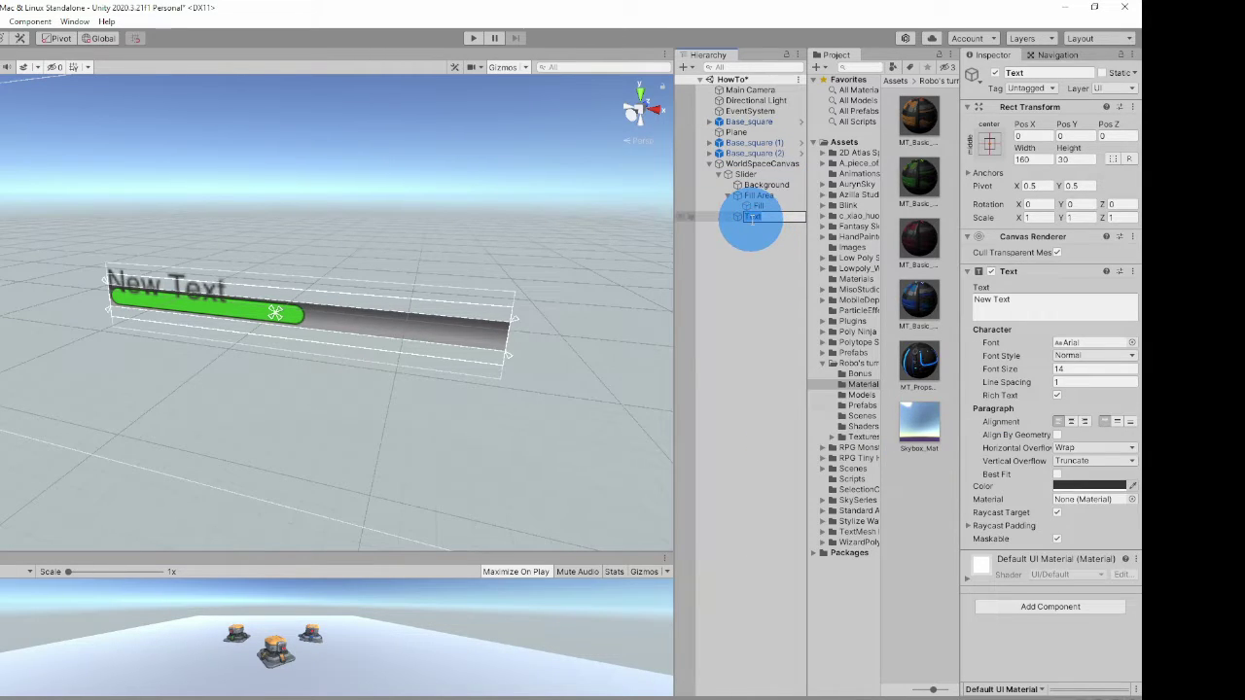
click(769, 243)
drag(753, 219, 756, 195)
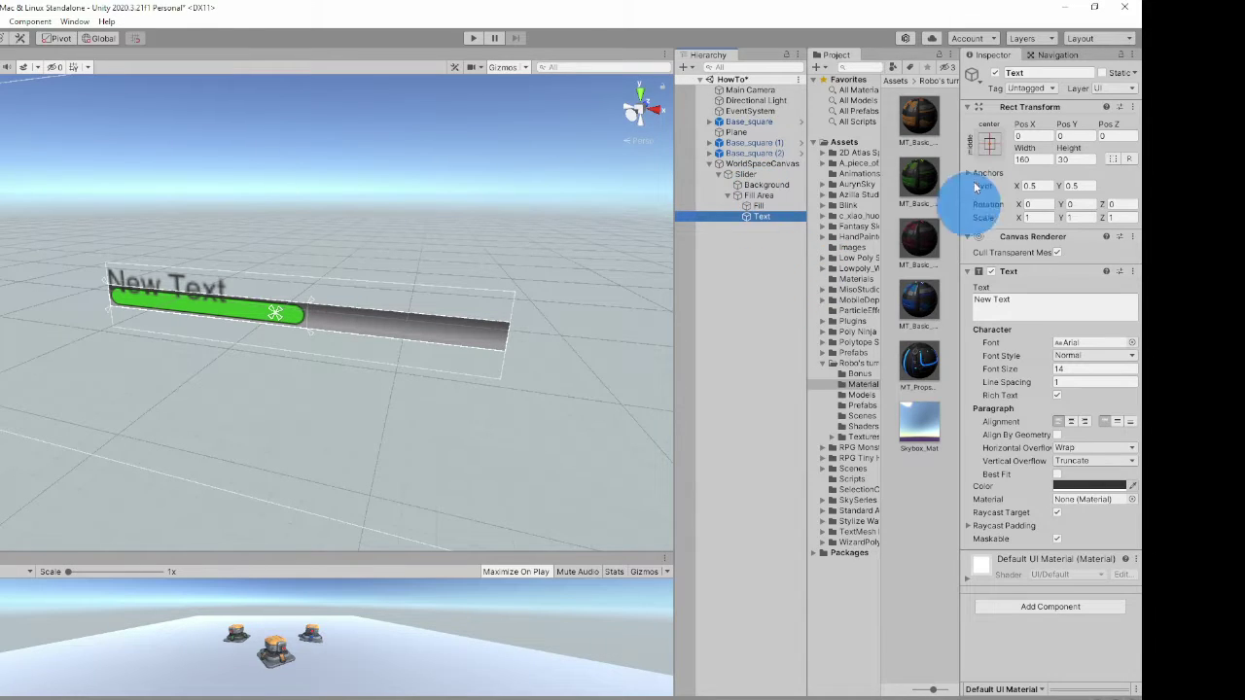
Make the Text best-fit and white, reading 100%, and scale it to 0.1.
click(1057, 473)
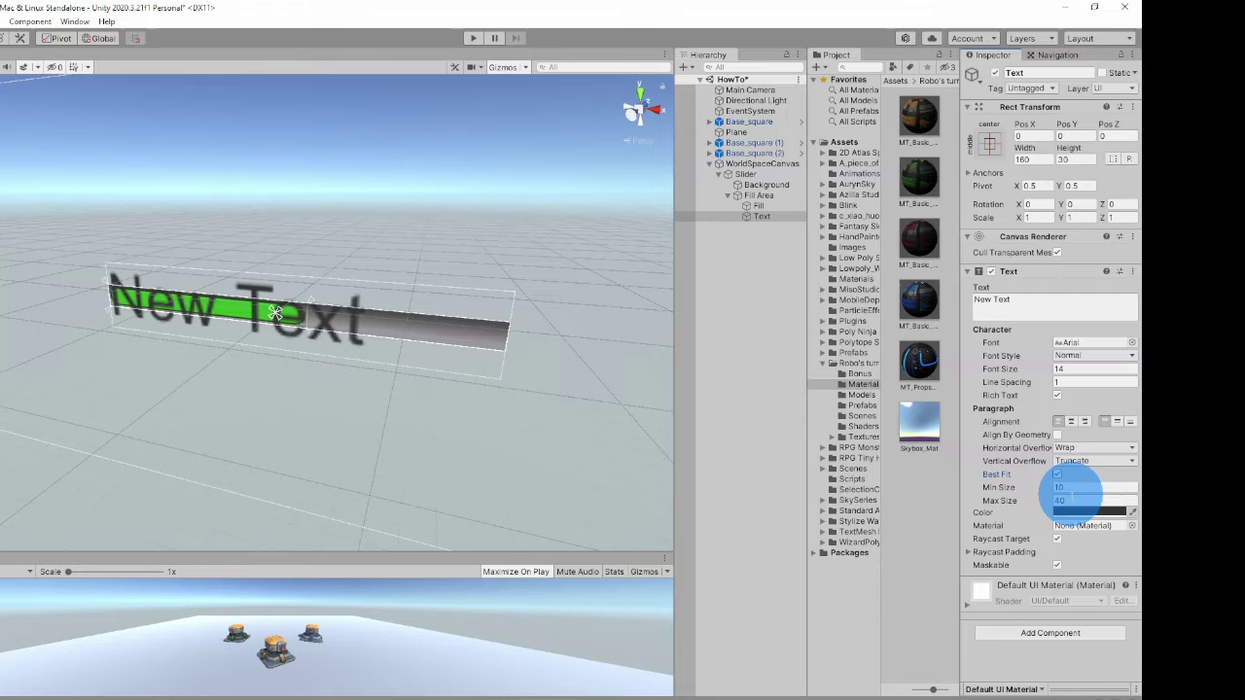
click(1089, 510)
drag(1060, 486, 961, 396)
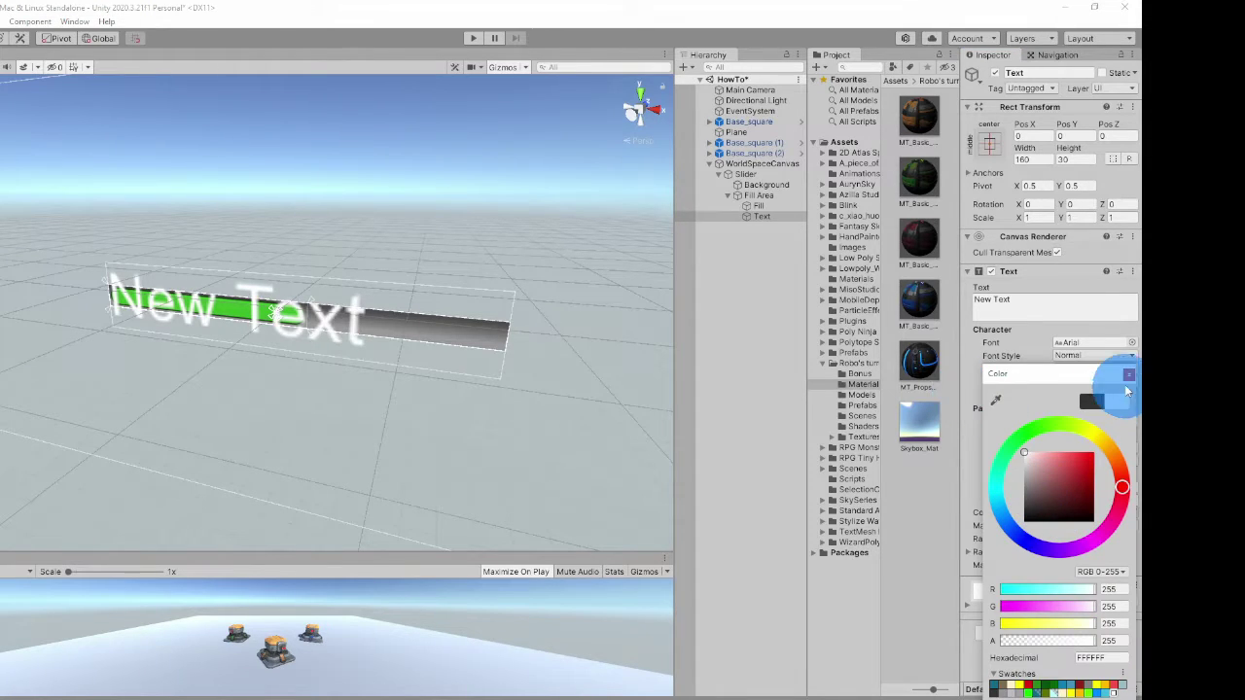
click(1128, 377)
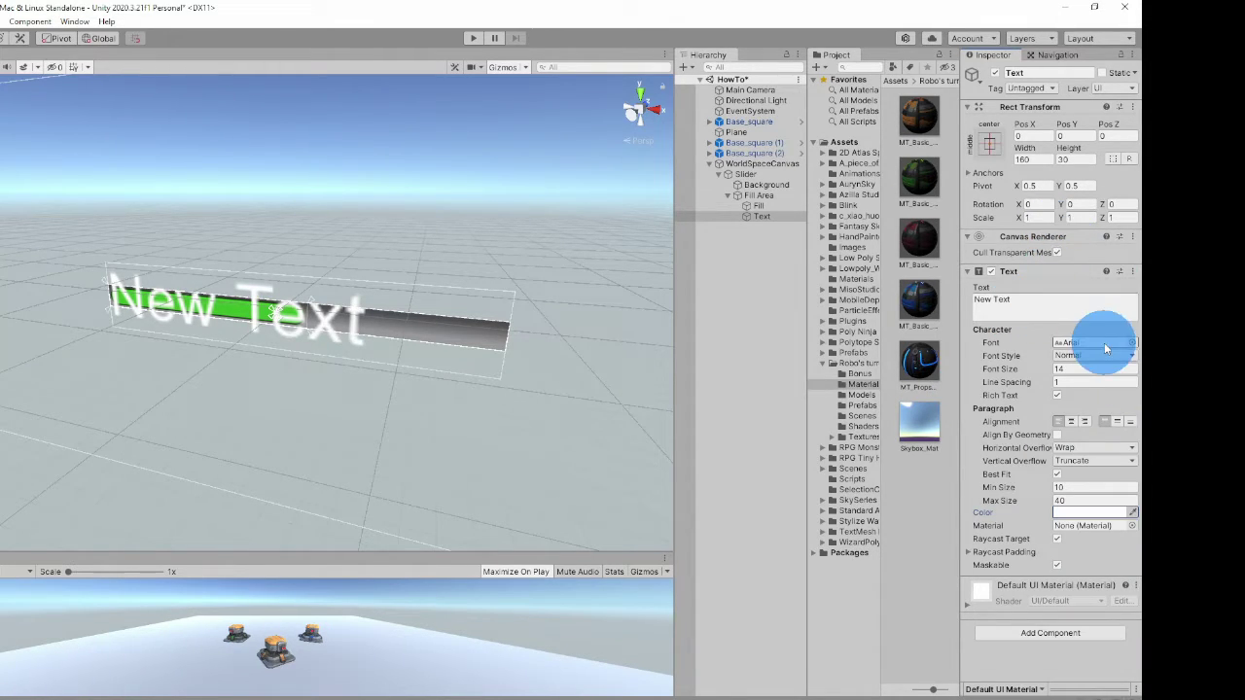
text(100)
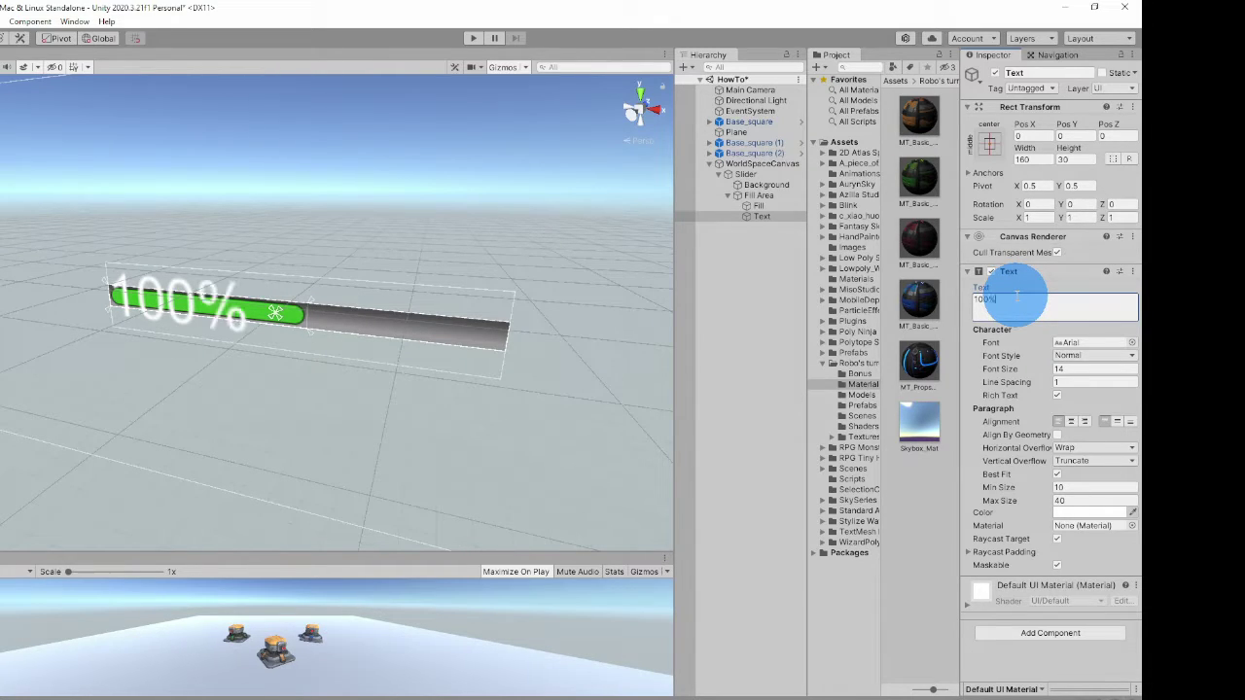
click(1033, 217)
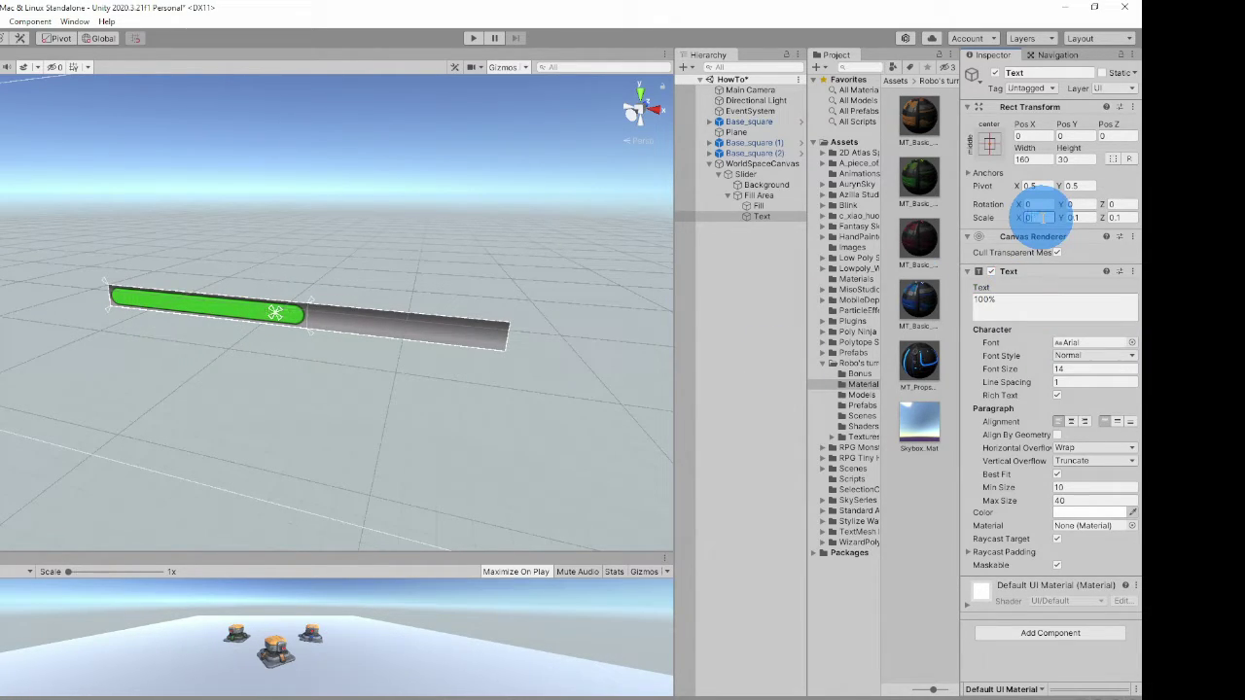
Set the Slider's Height to 60.
text(.5)
click(745, 174)
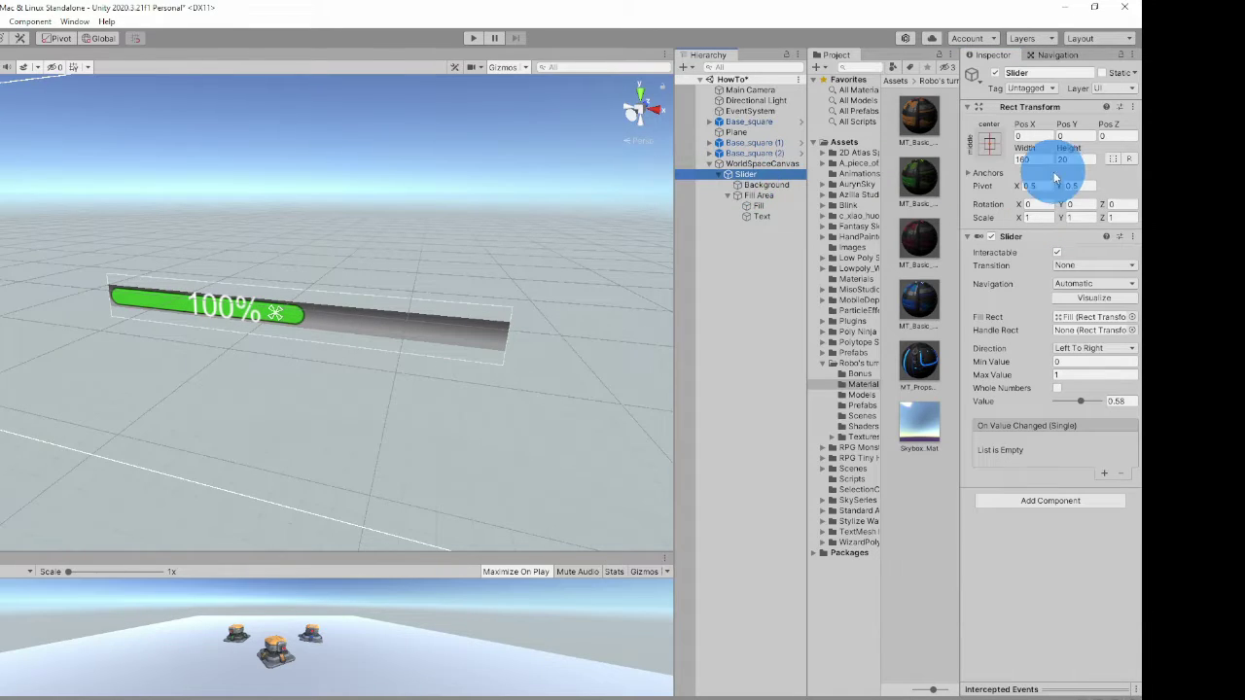
click(1068, 161)
click(1069, 162)
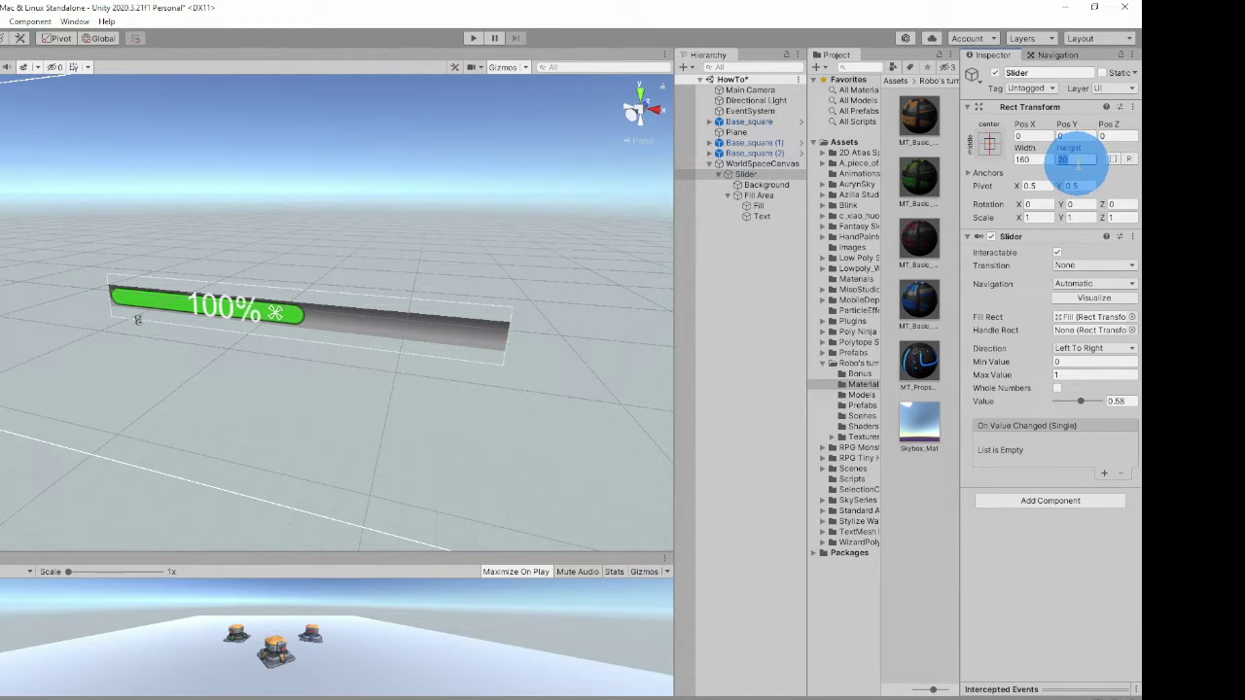
text(60)
Scale the 100% label's Y and Z to 0.75 and make it bold.
click(761, 216)
click(1073, 217)
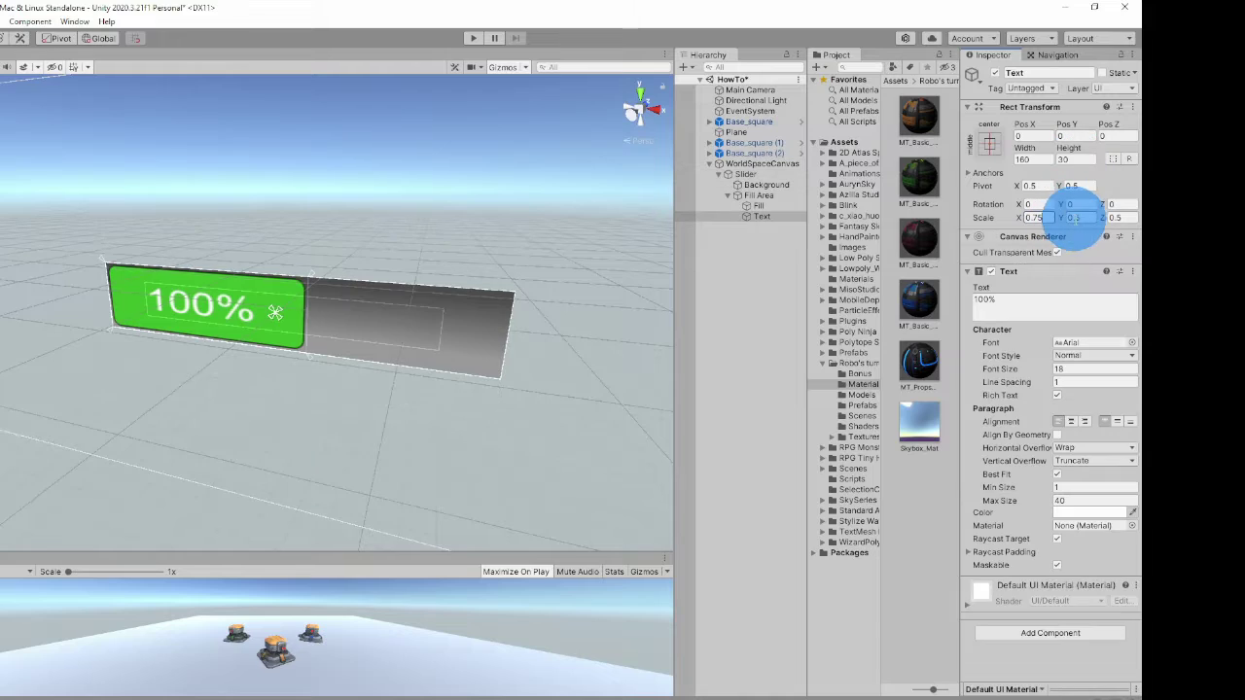
text(0.75)
click(1111, 218)
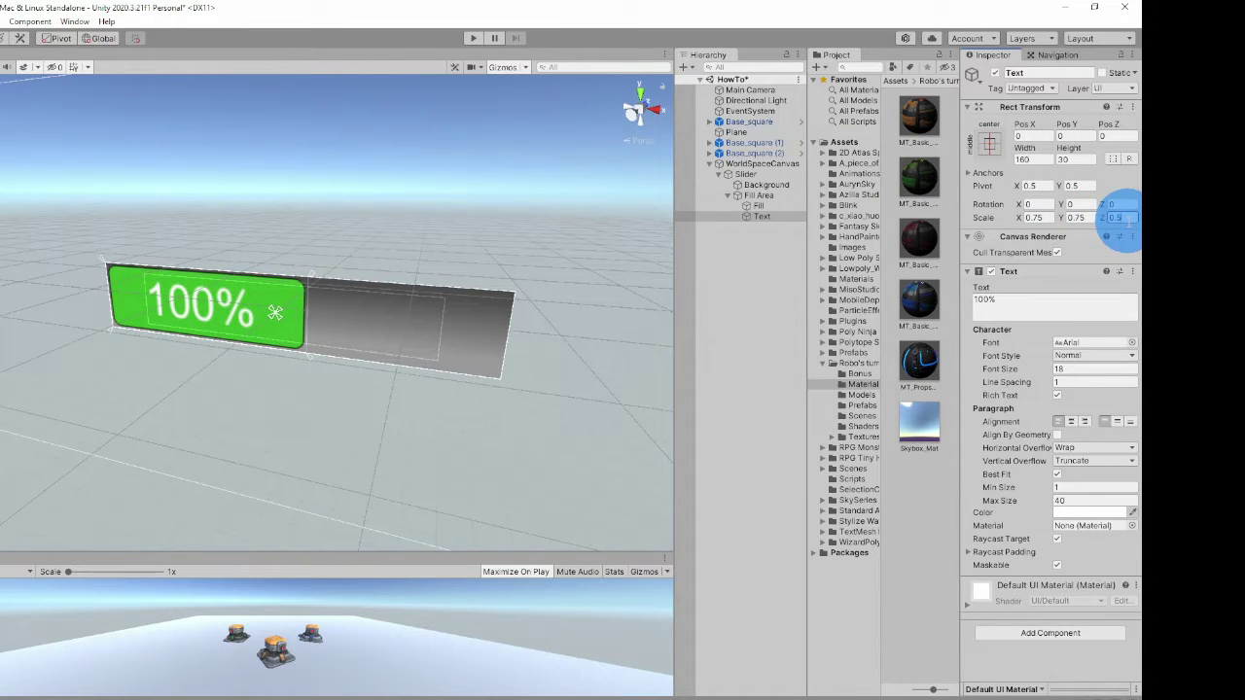
text(0.75)
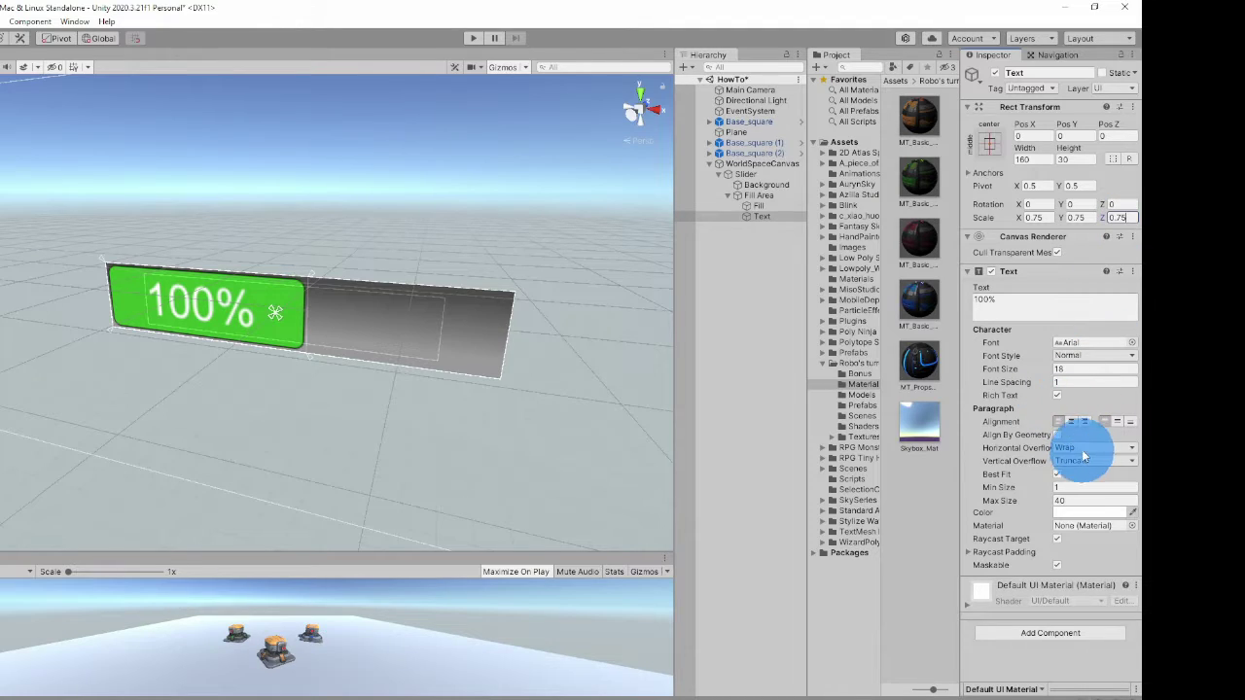
click(1094, 355)
click(1087, 376)
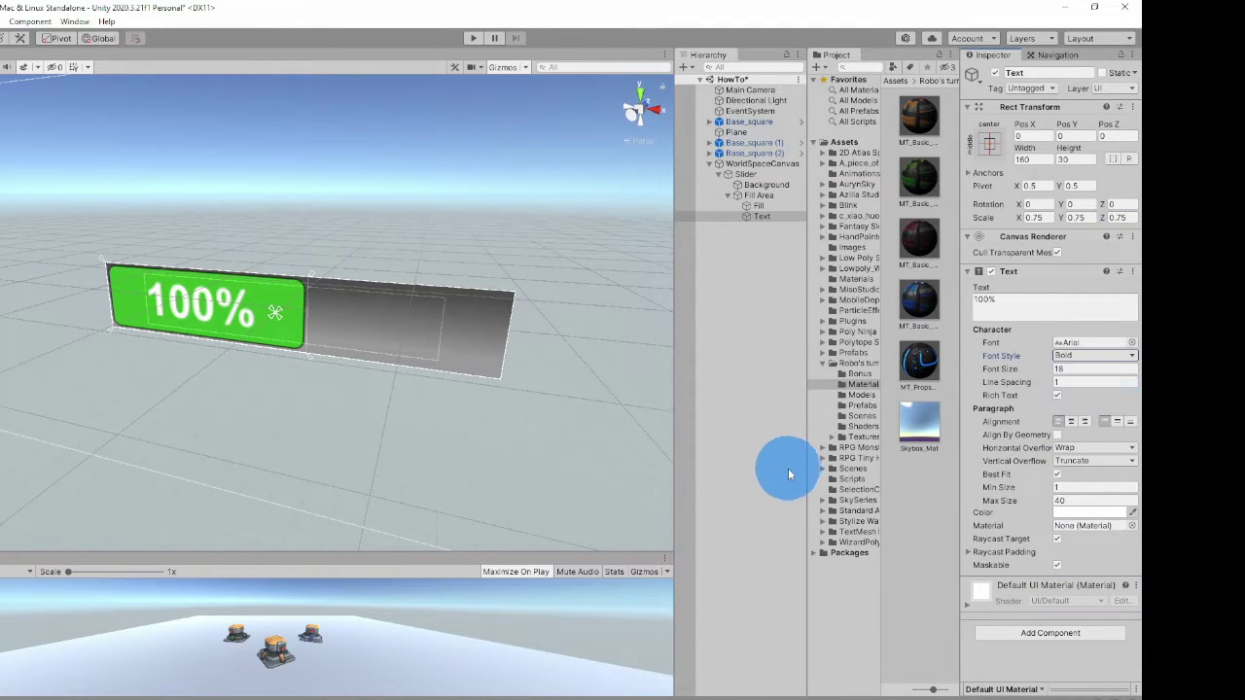
Lower the Slider's Value and centre-align the 100% label on the bar.
scroll(525, 434, down, 3)
scroll(525, 434, down, 2)
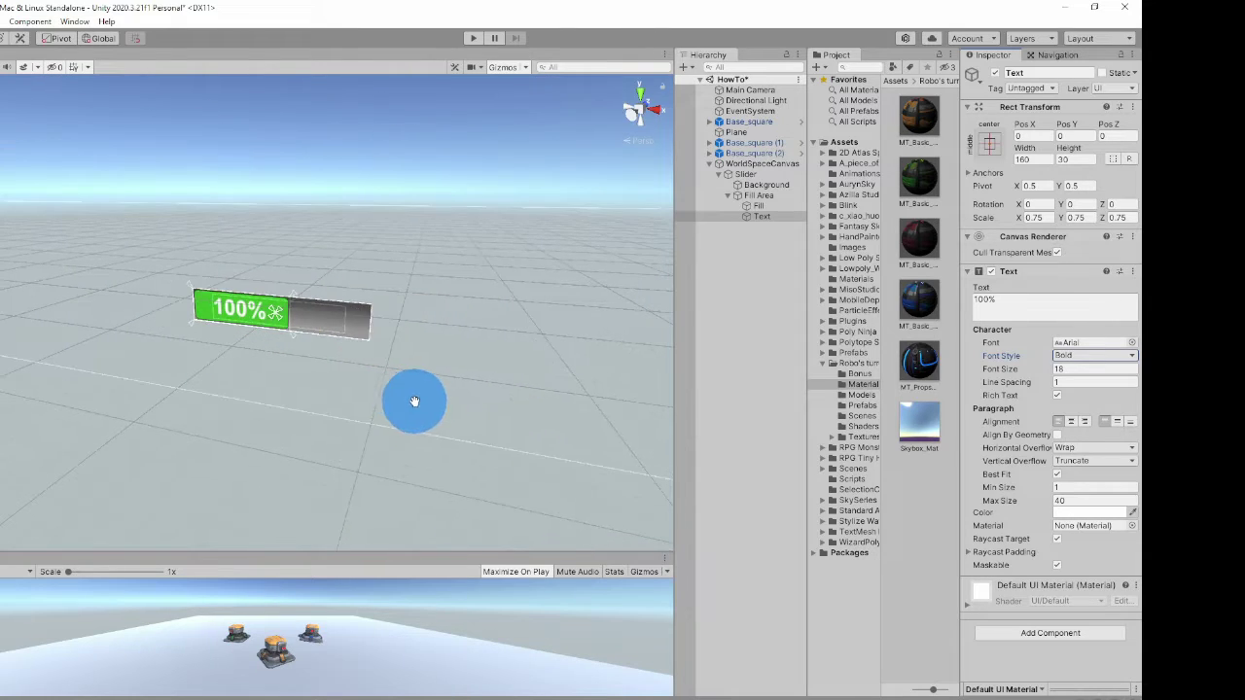
mouse_move(736, 174)
mouse_down()
mouse_move(755, 200)
mouse_move(1034, 367)
mouse_move(745, 172)
mouse_up()
mouse_move(1079, 400)
mouse_down()
mouse_move(1100, 406)
mouse_move(1083, 405)
mouse_up()
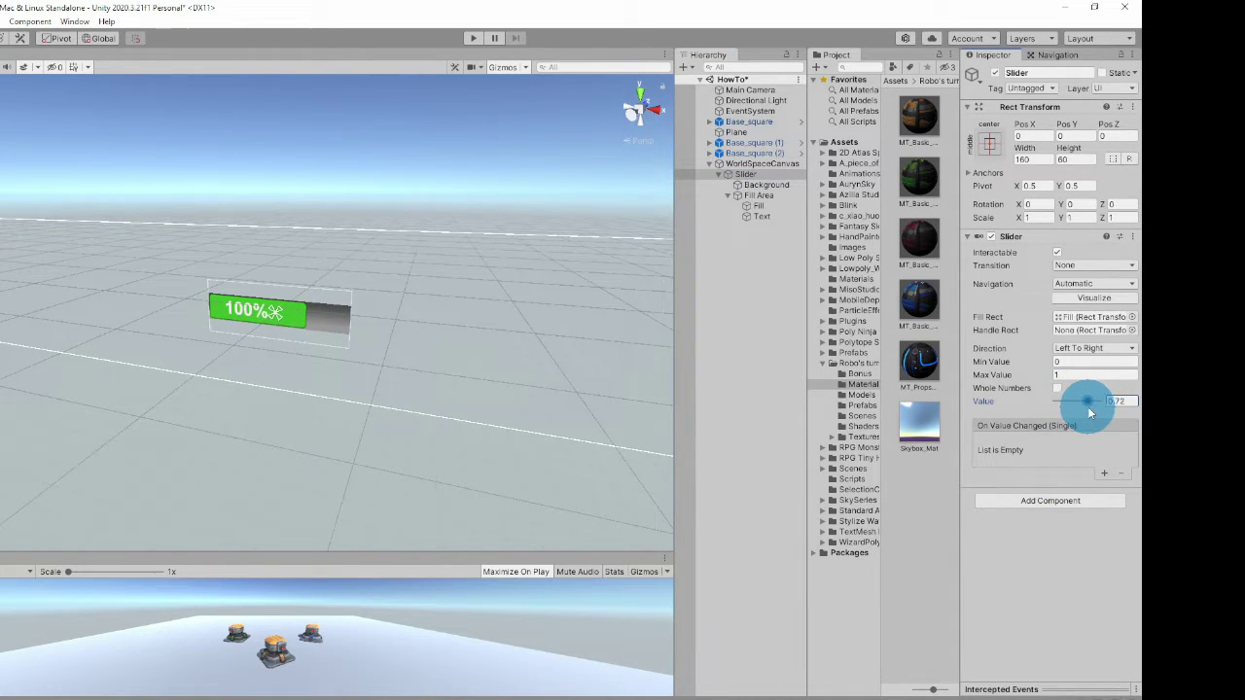
click(763, 215)
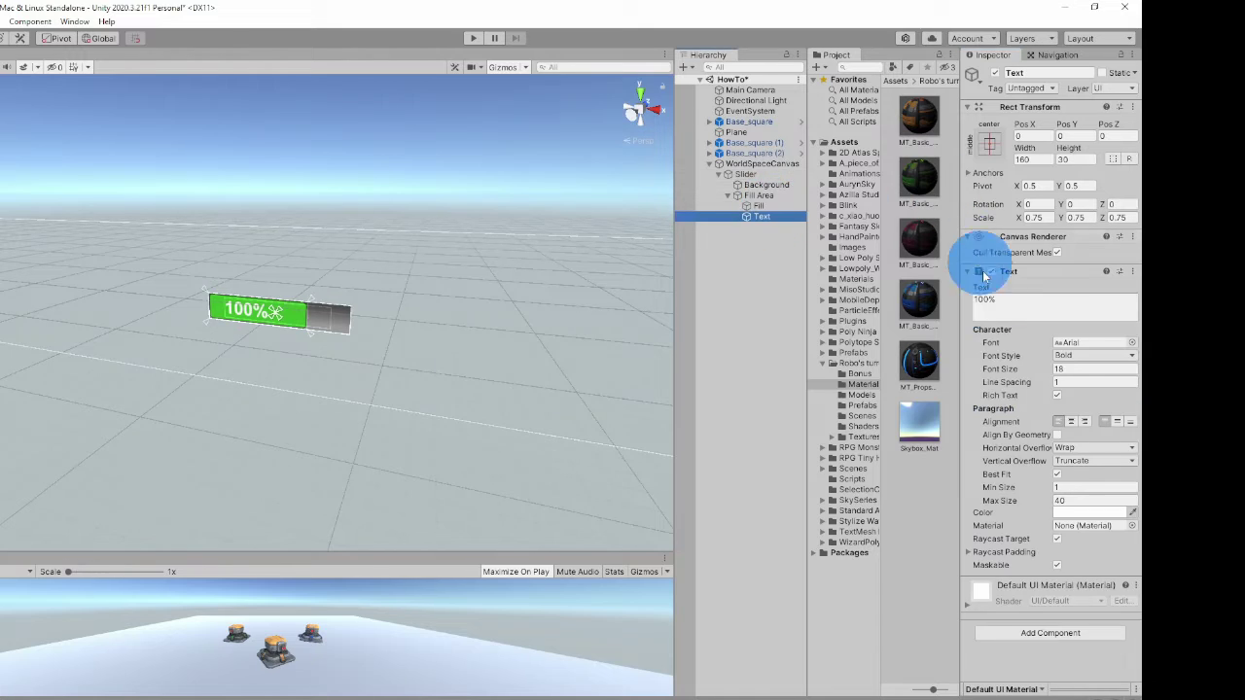
click(1072, 422)
click(731, 299)
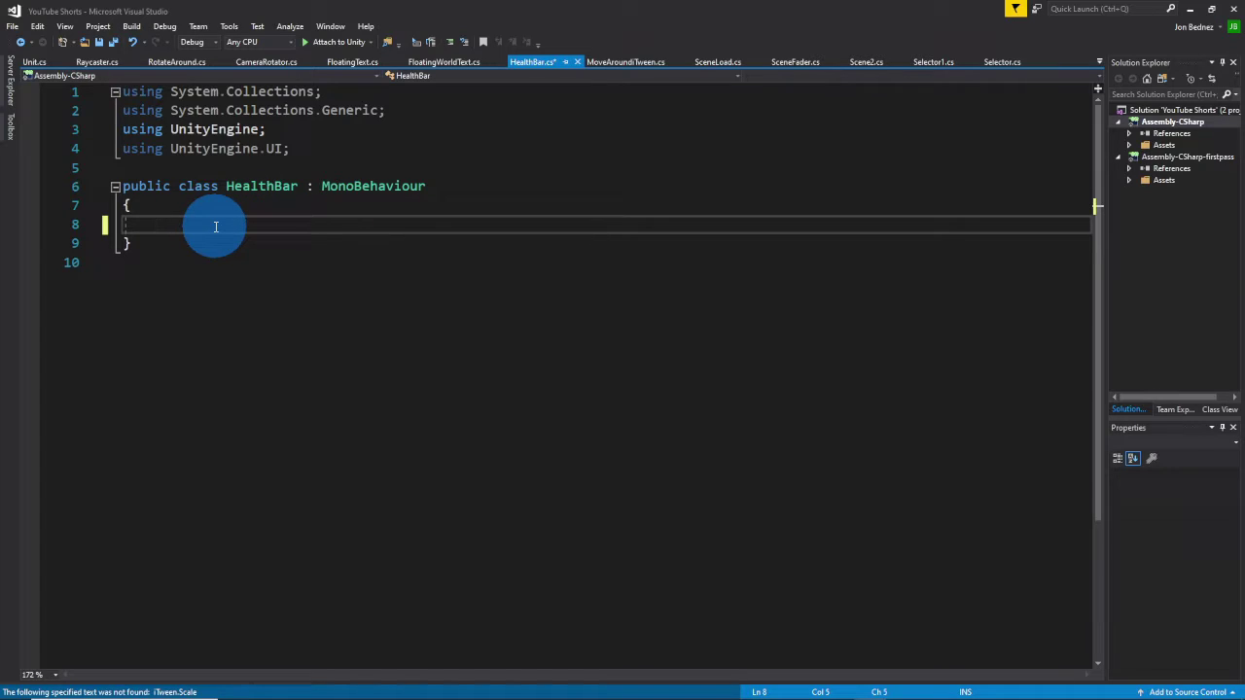
Declare public fields Slider SliderUI and Image FillBG in HealthBar.cs.
text(lic )
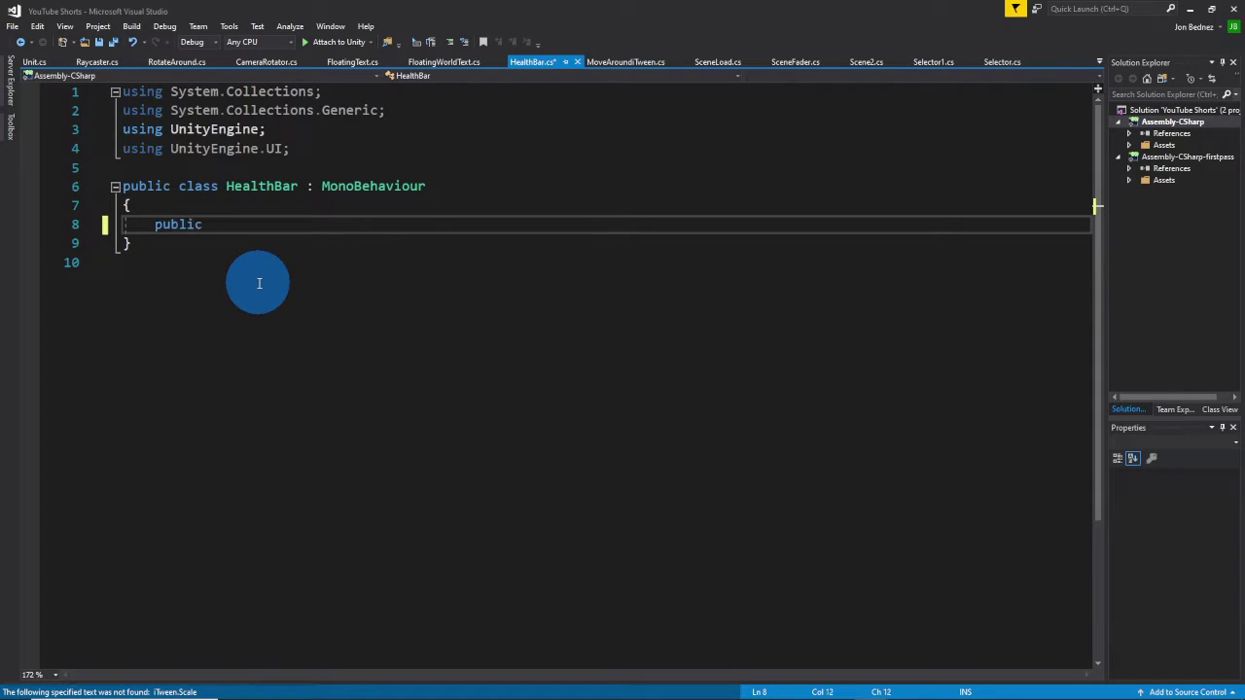
text(Slider SliderUI;)
drag(290, 148, 124, 152)
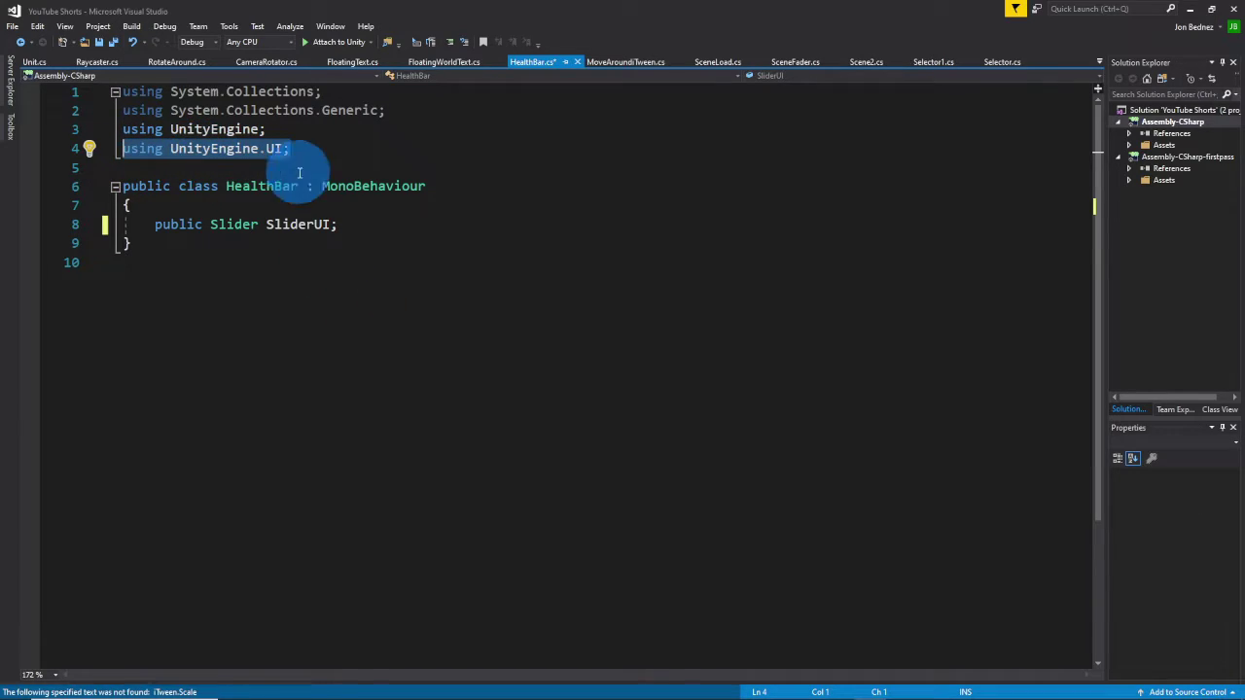
click(338, 224)
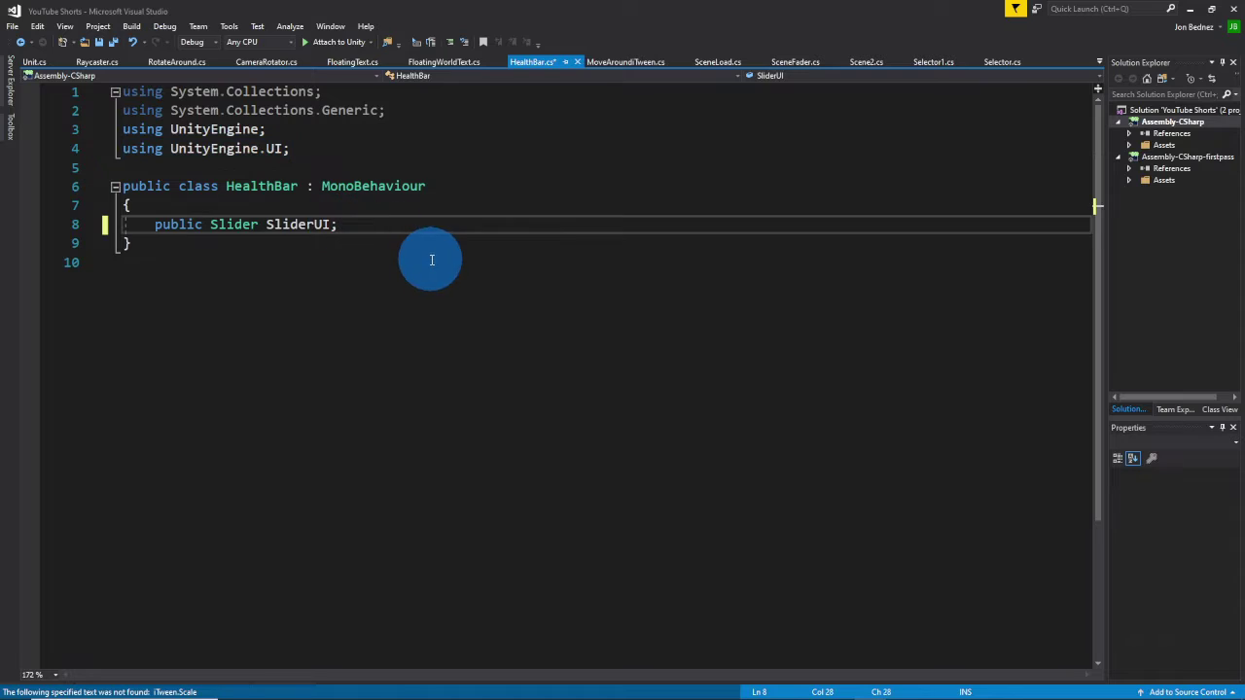
key(Return)
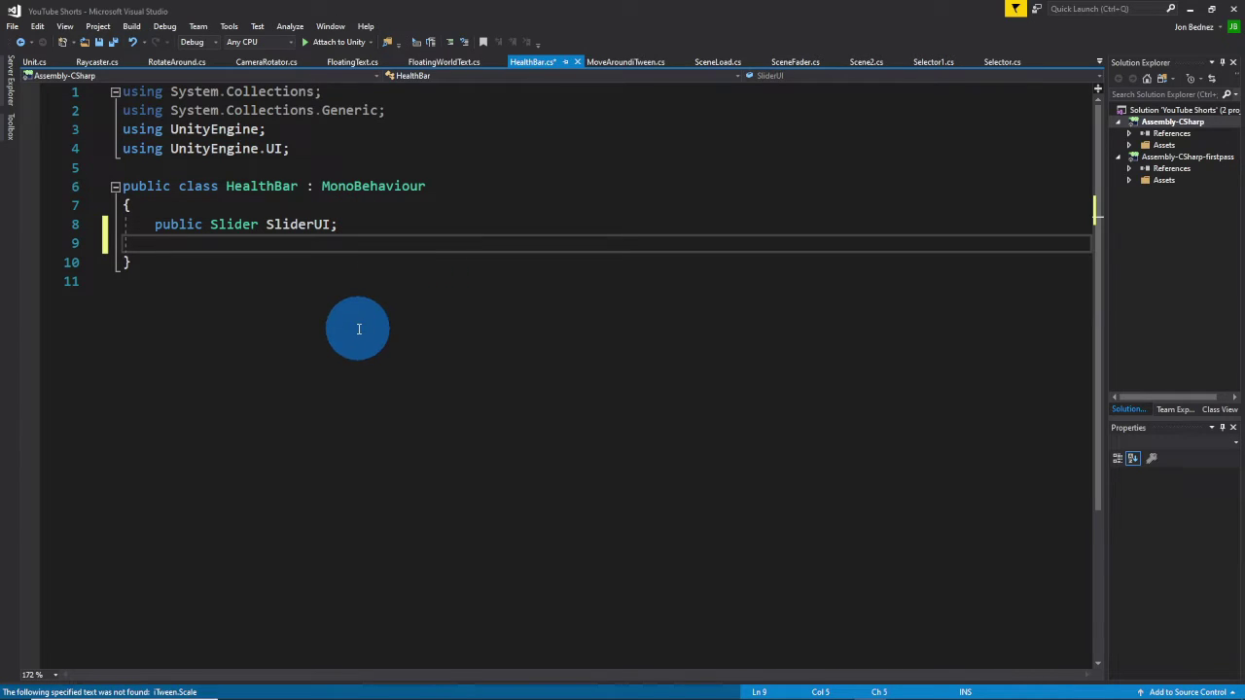
text(public Image)
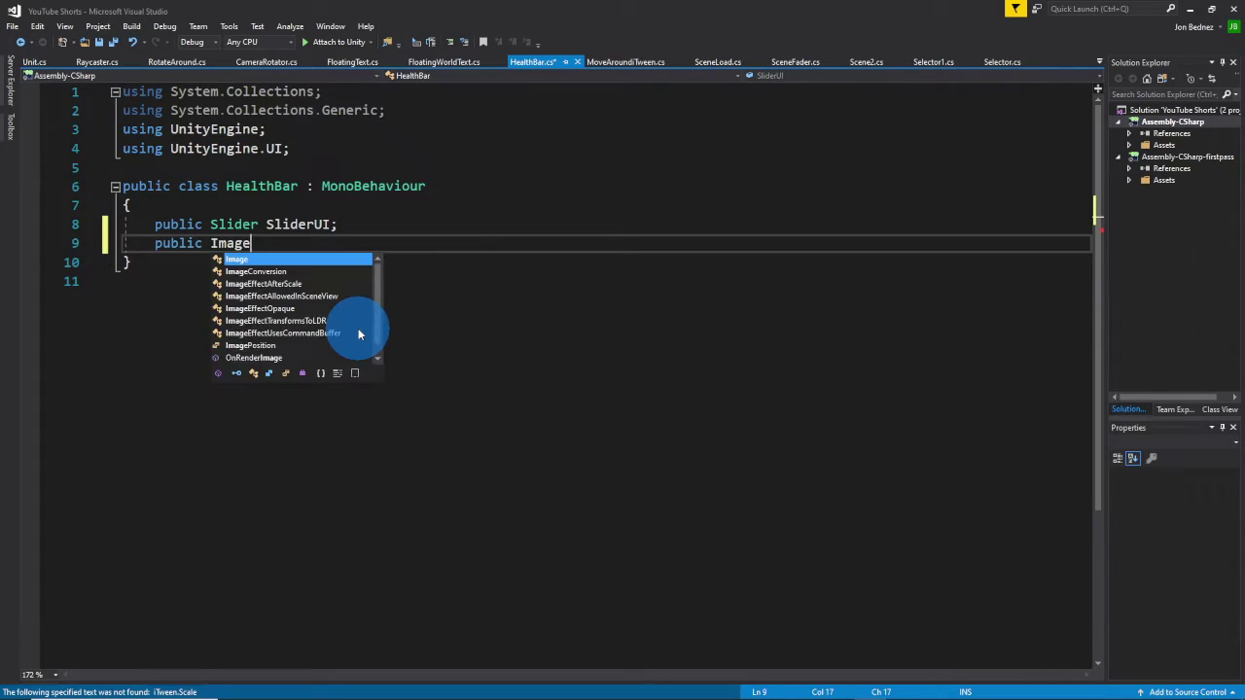
text( FillS)
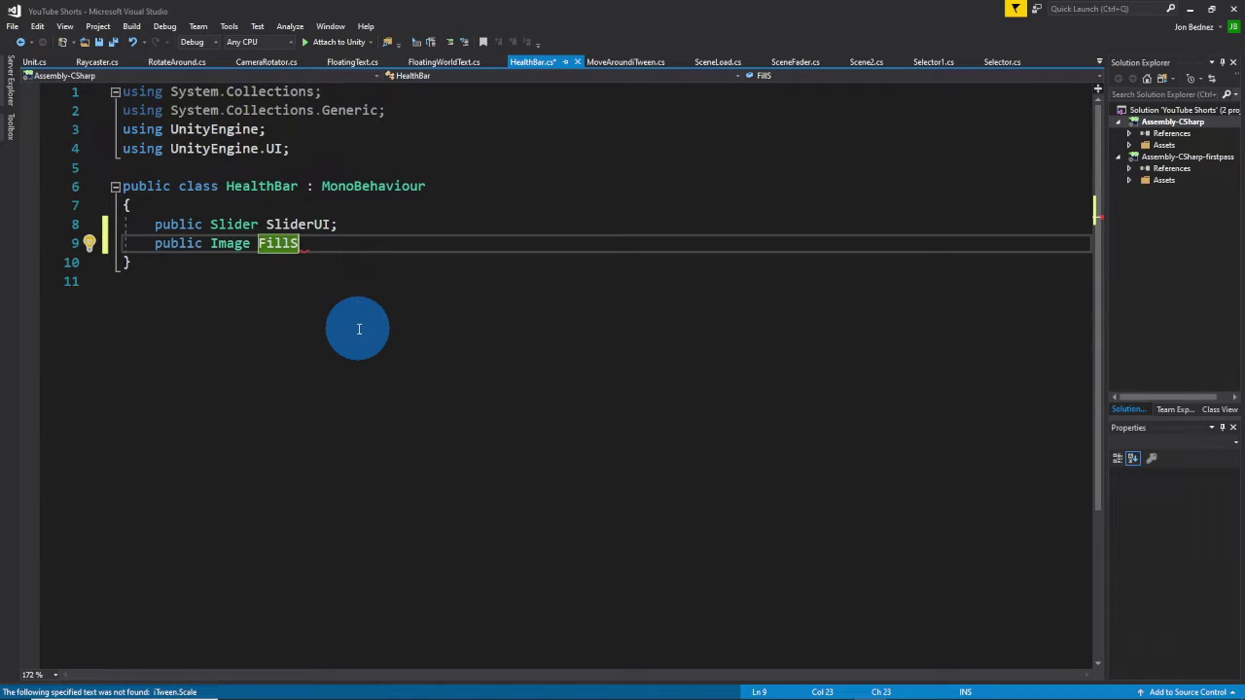
key(BackSpace)
text(BG)
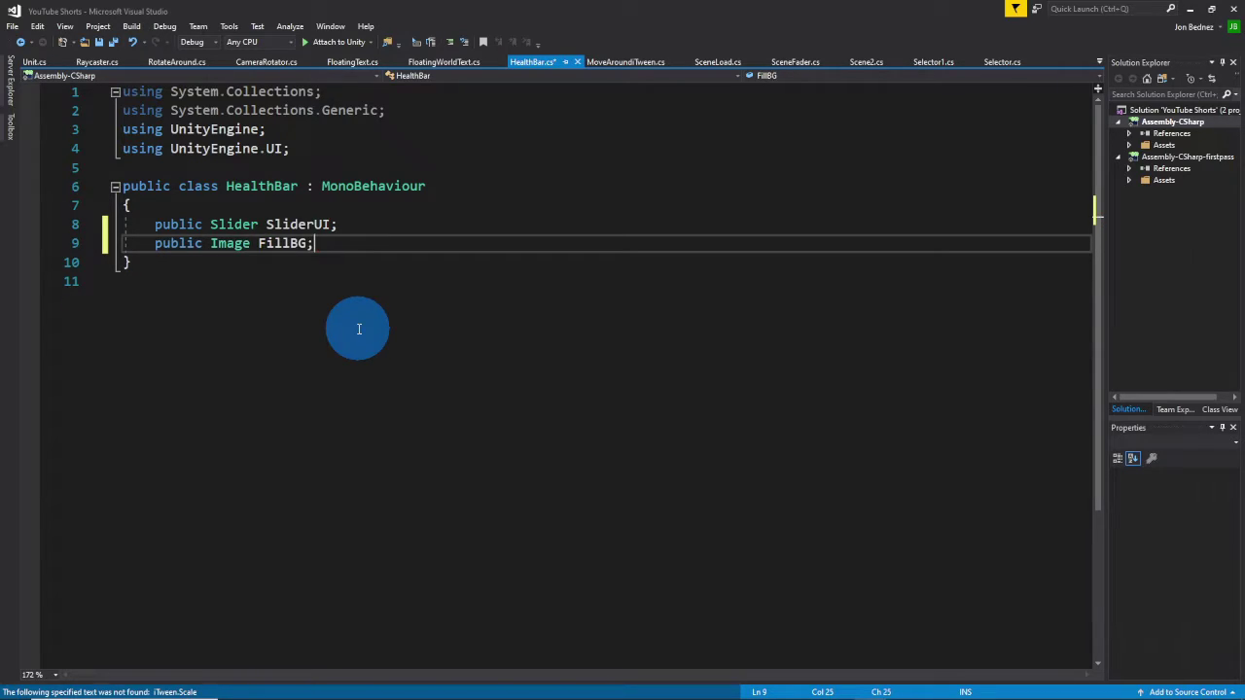
text(;)
key(Return)
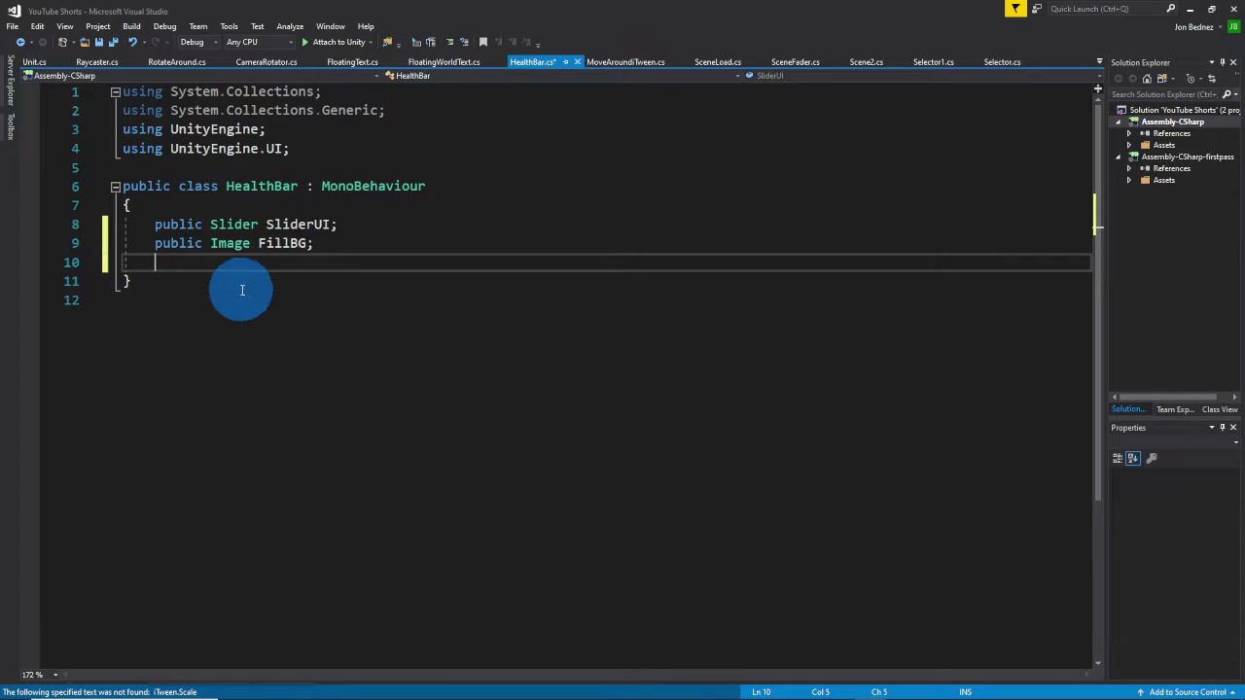
Add public Color MinColor, MaxColor and float CurrentHealth, MaxHealth = 100 fields.
text(p)
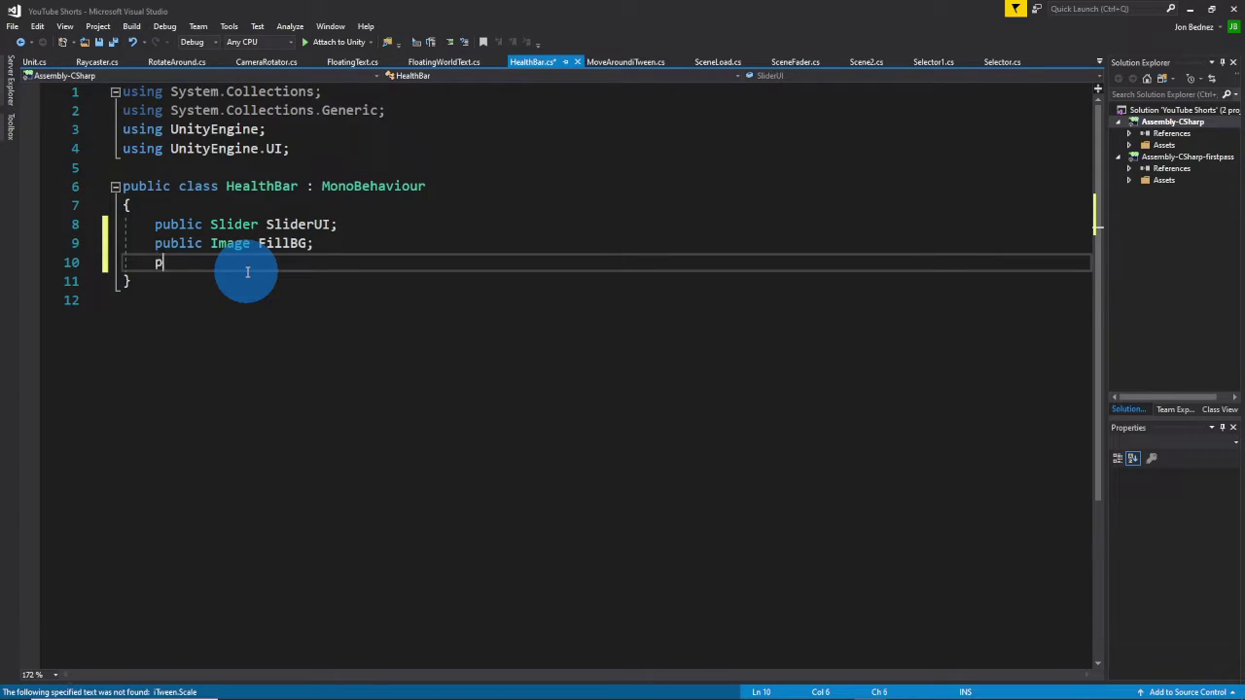
text(ublic Color MinCo)
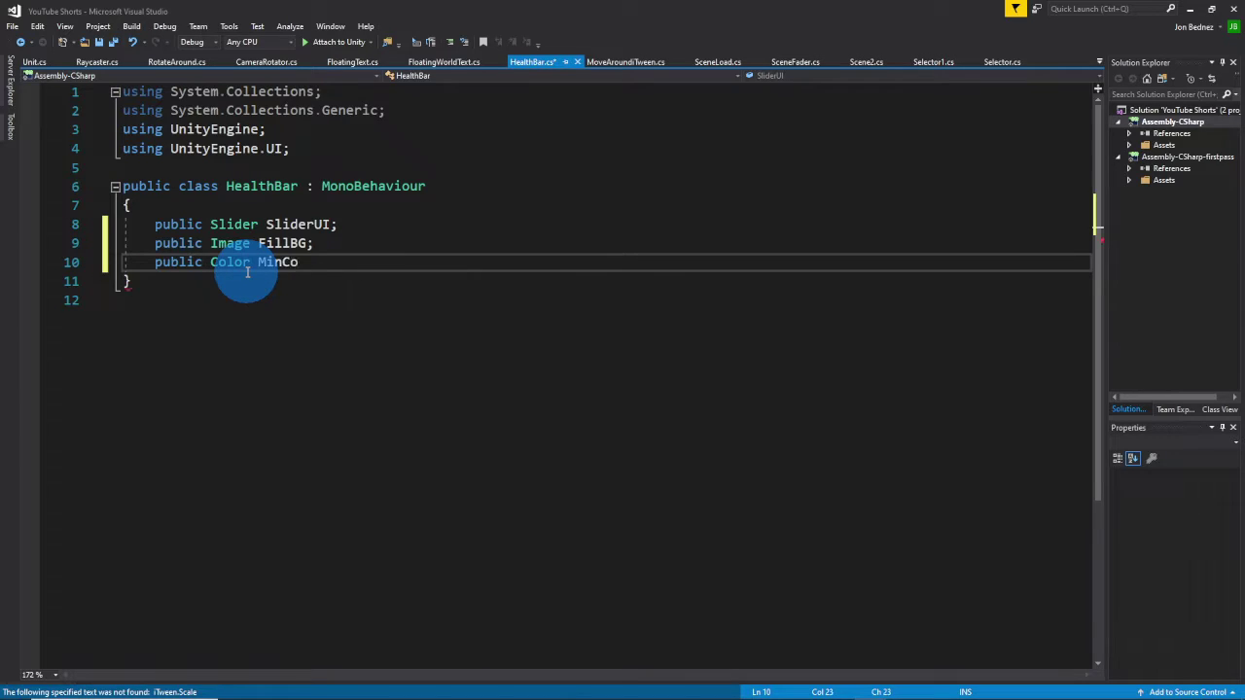
text(lor)
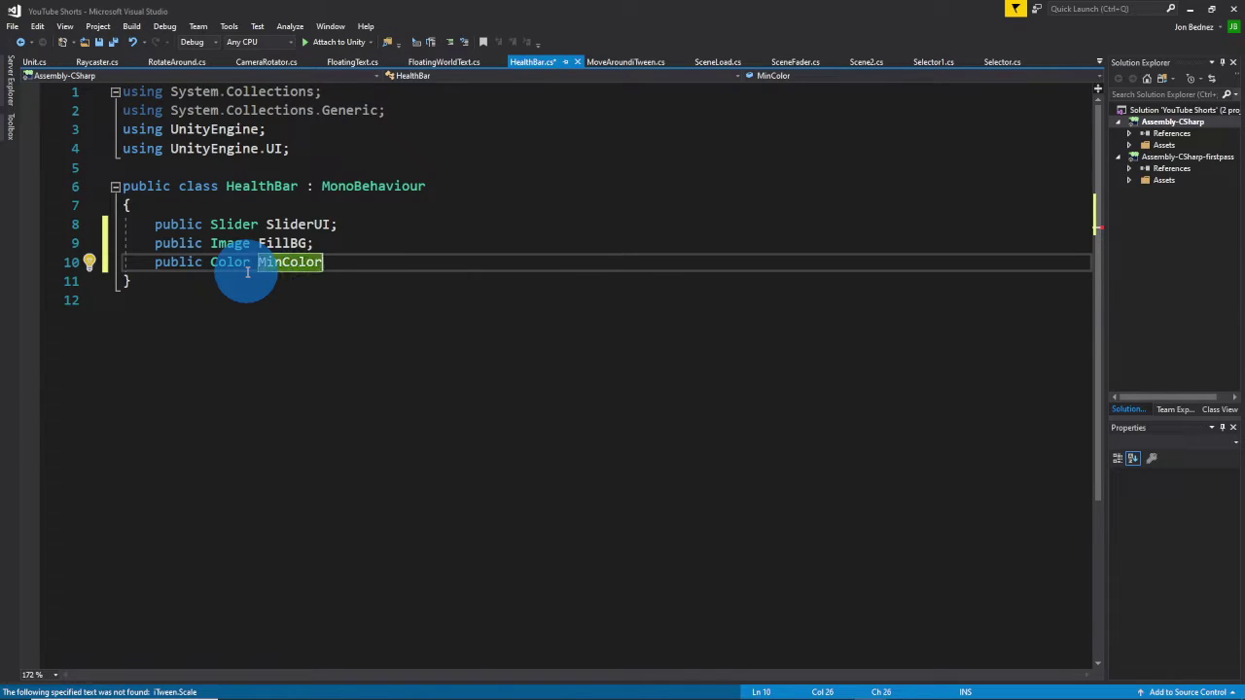
text(, MaxCo)
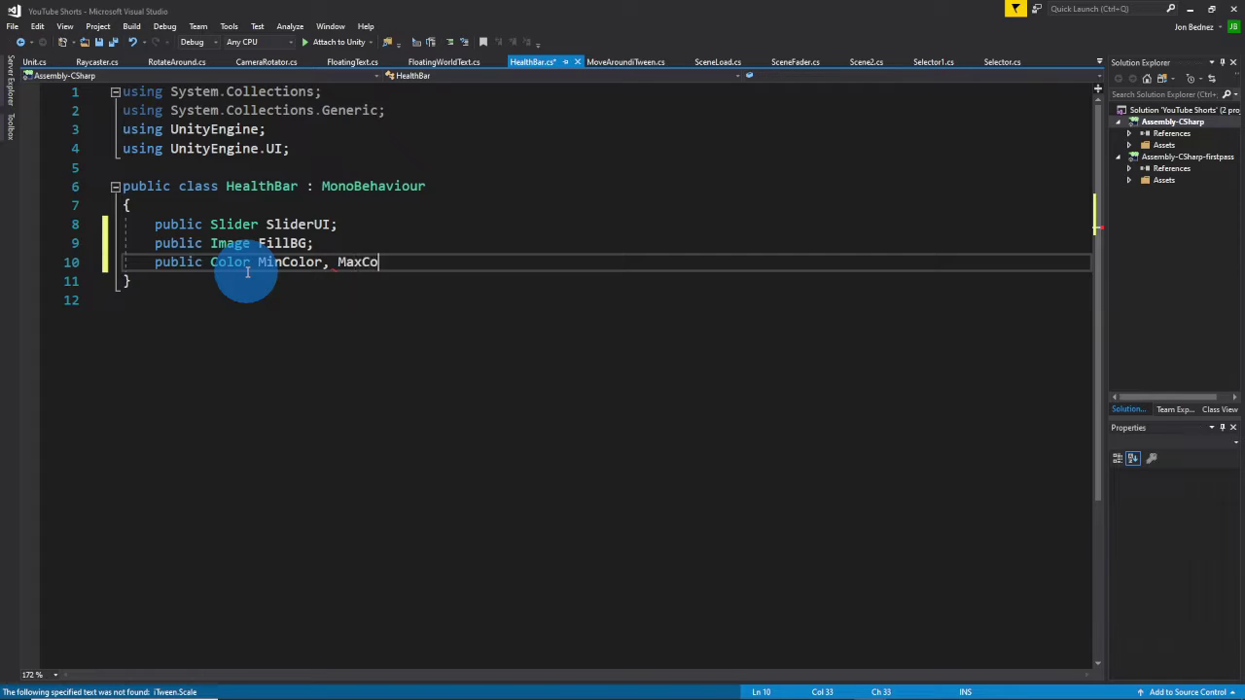
text(lor;)
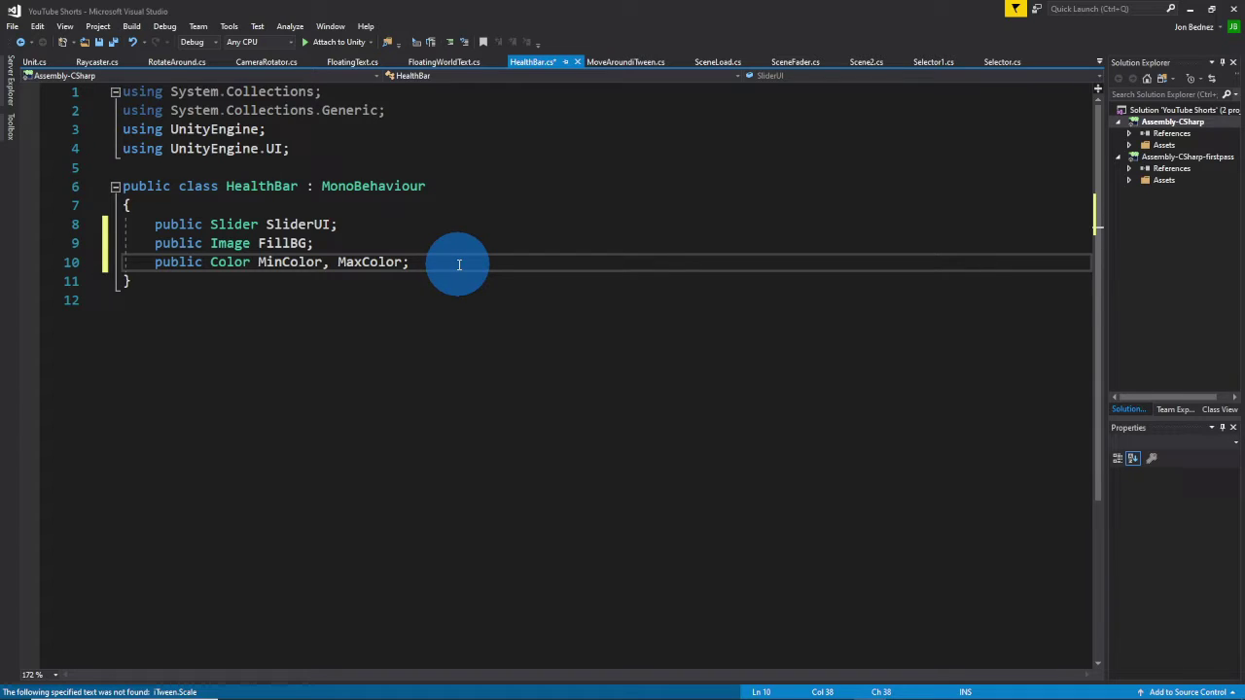
key(Return)
text(pub)
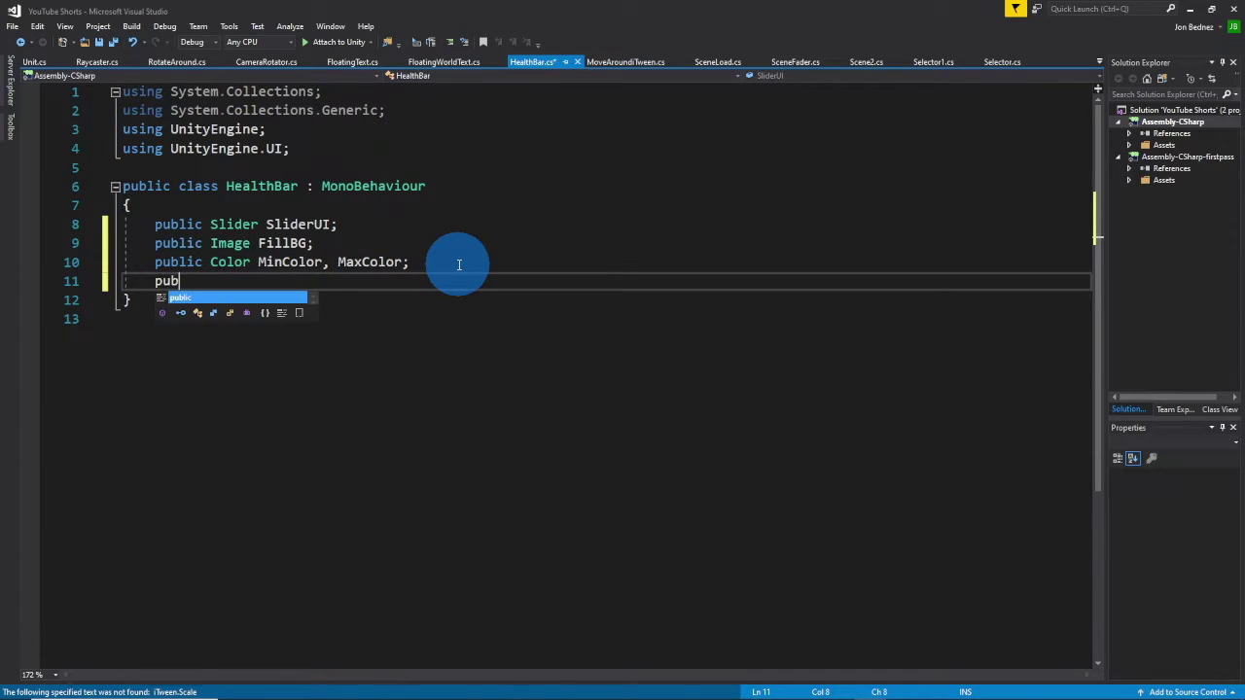
text(lic float Curren)
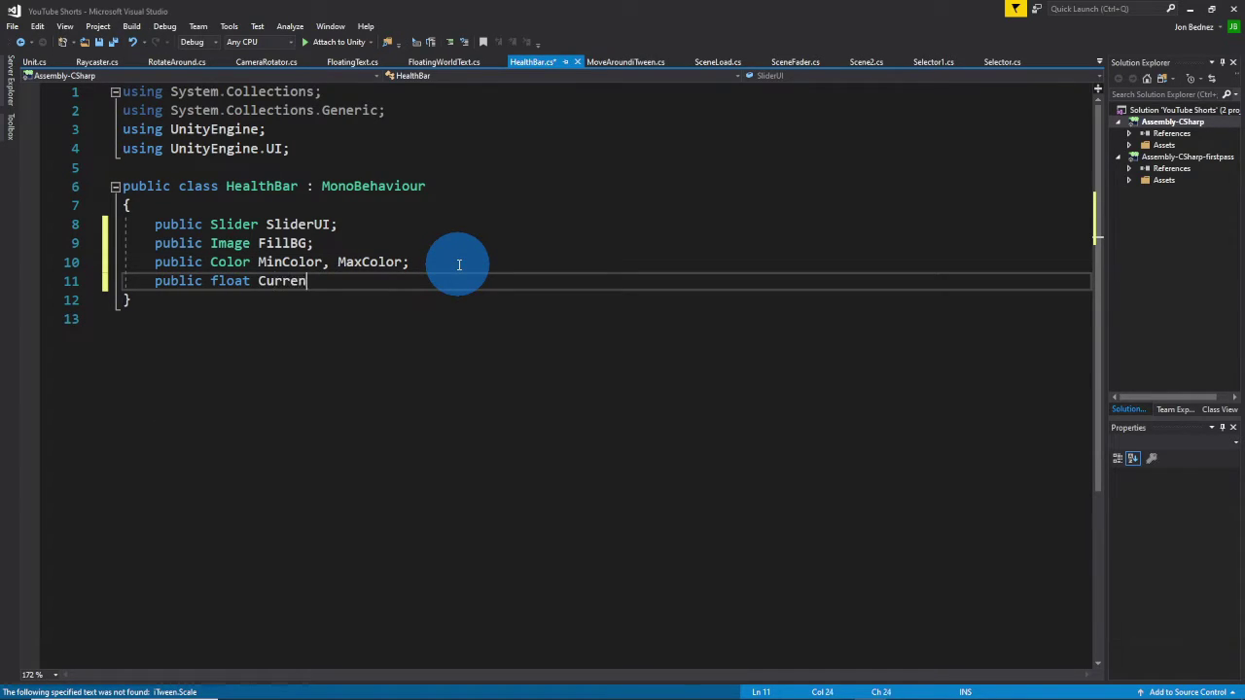
text(tH)
text(e)
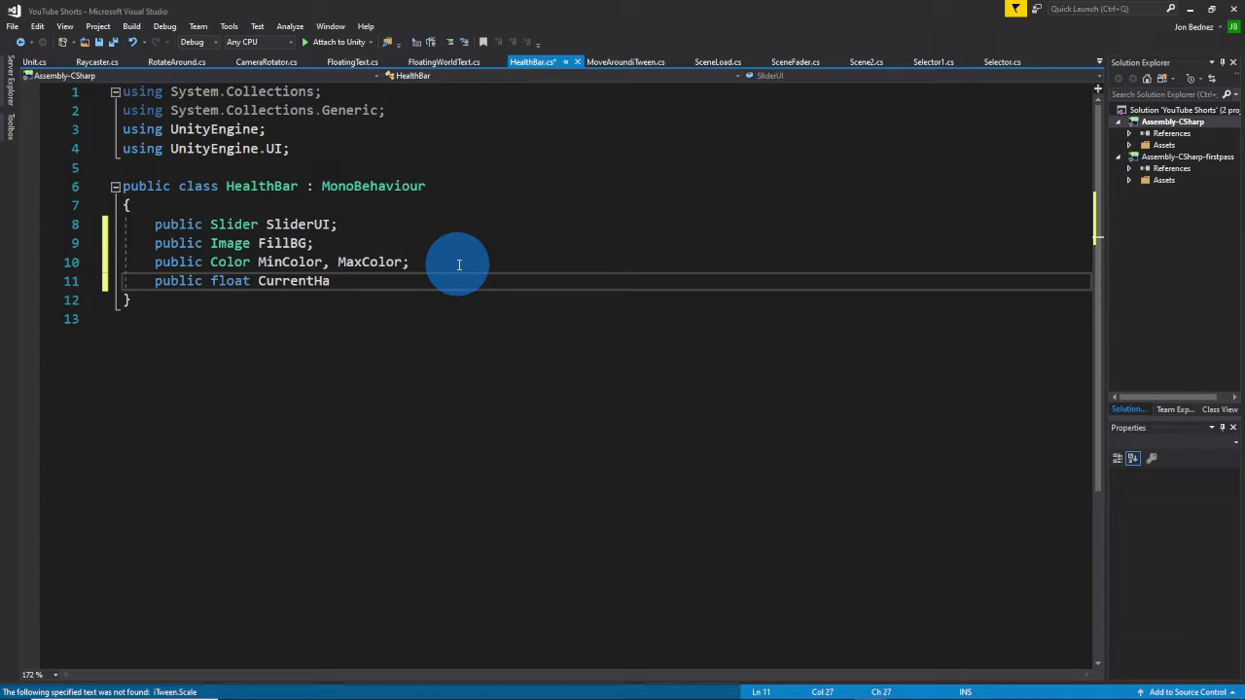
text(alth, MaxM)
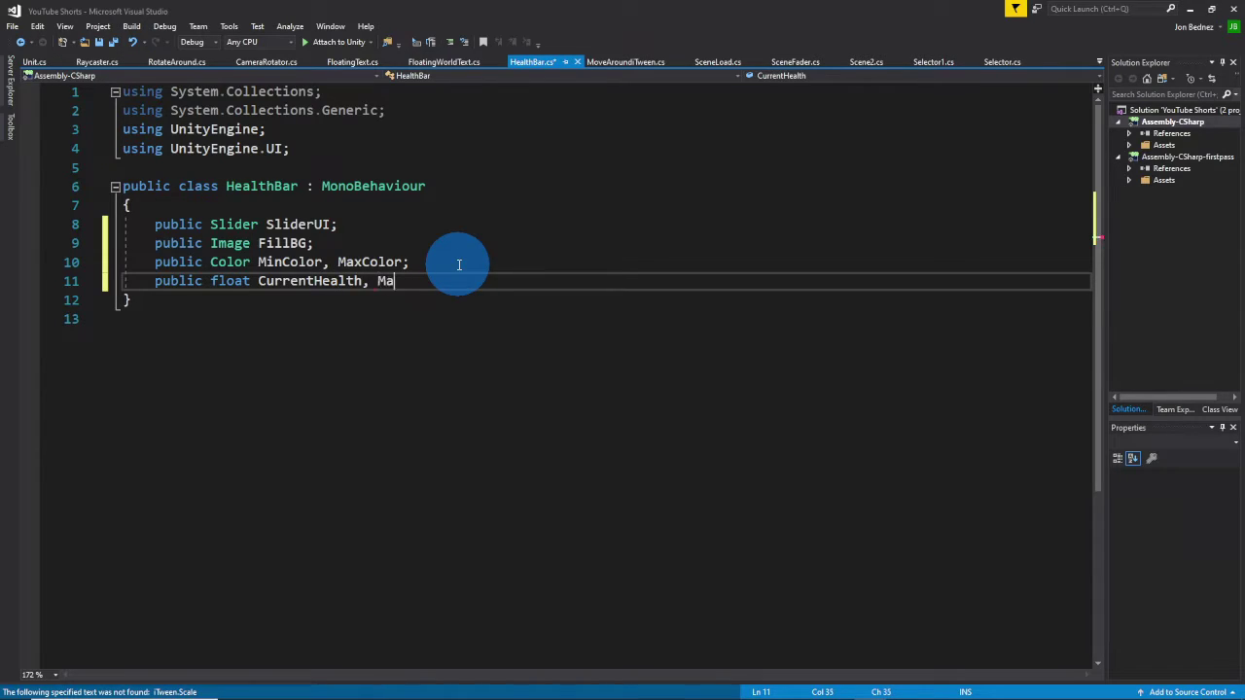
text(ealth = 100;)
key(End)
key(Return)
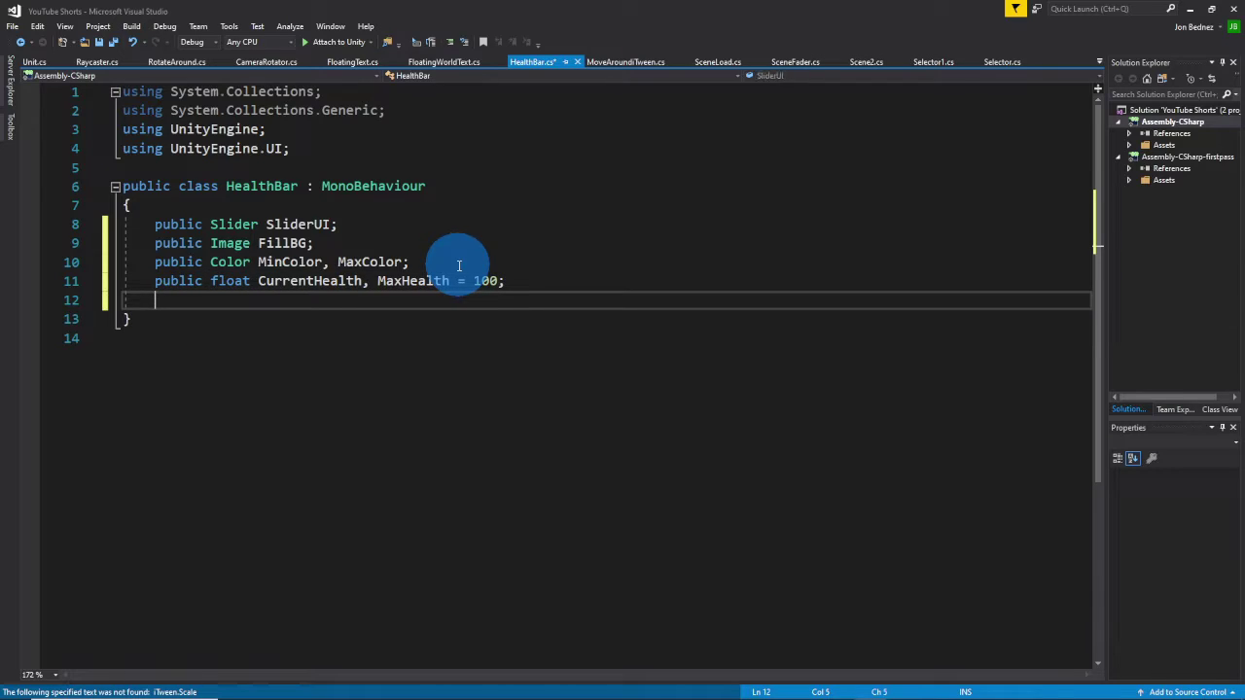
Add fields 'public Text HealthText;' and 'public bool ShowHealthDisplayText = true;' to HealthBar.
text(public )
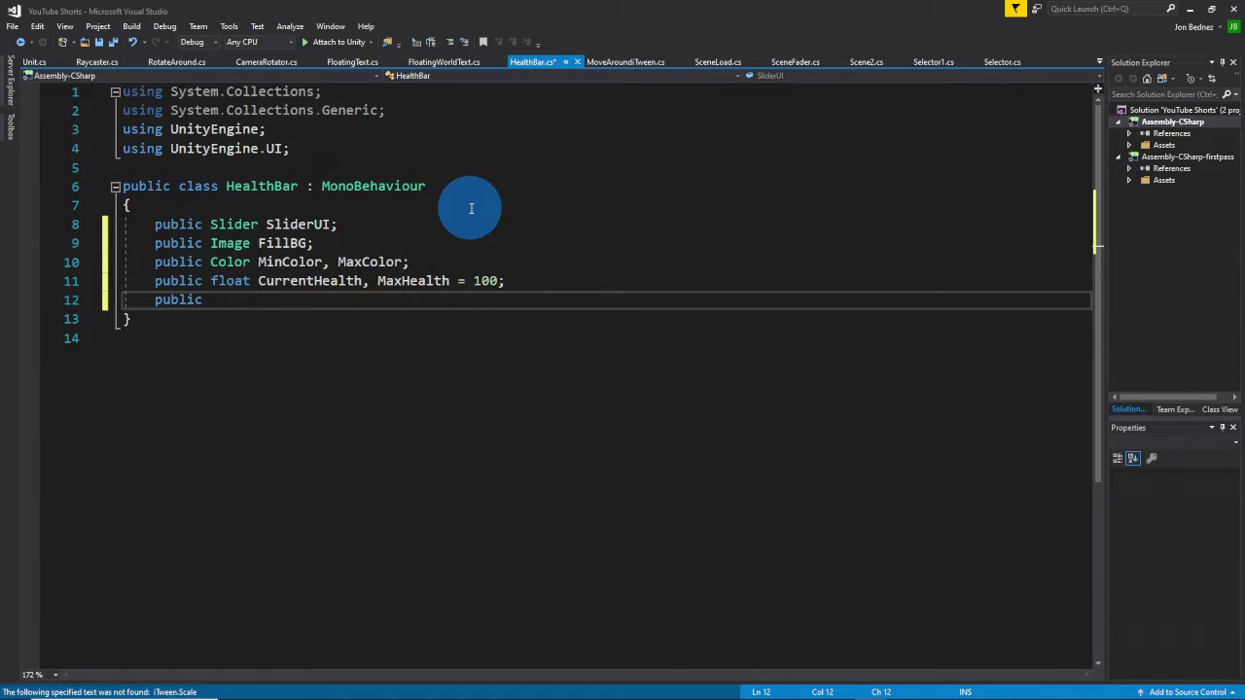
text(Text )
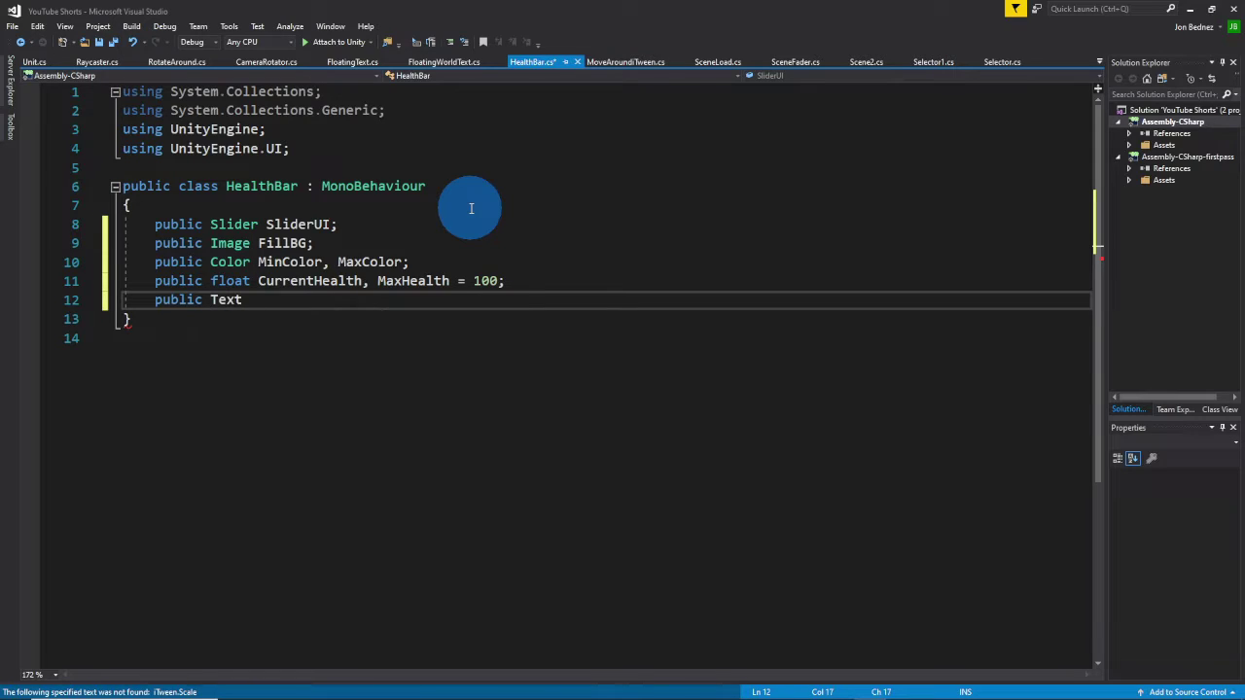
text(HealthText)
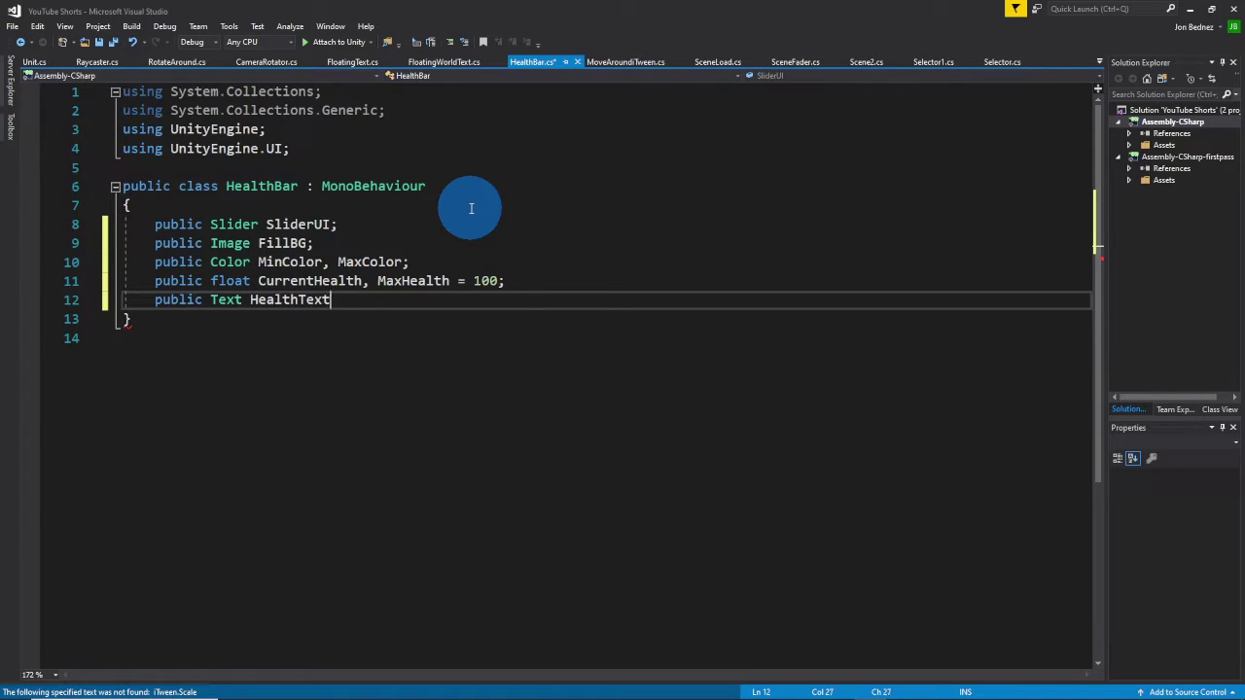
text(;)
key(Return)
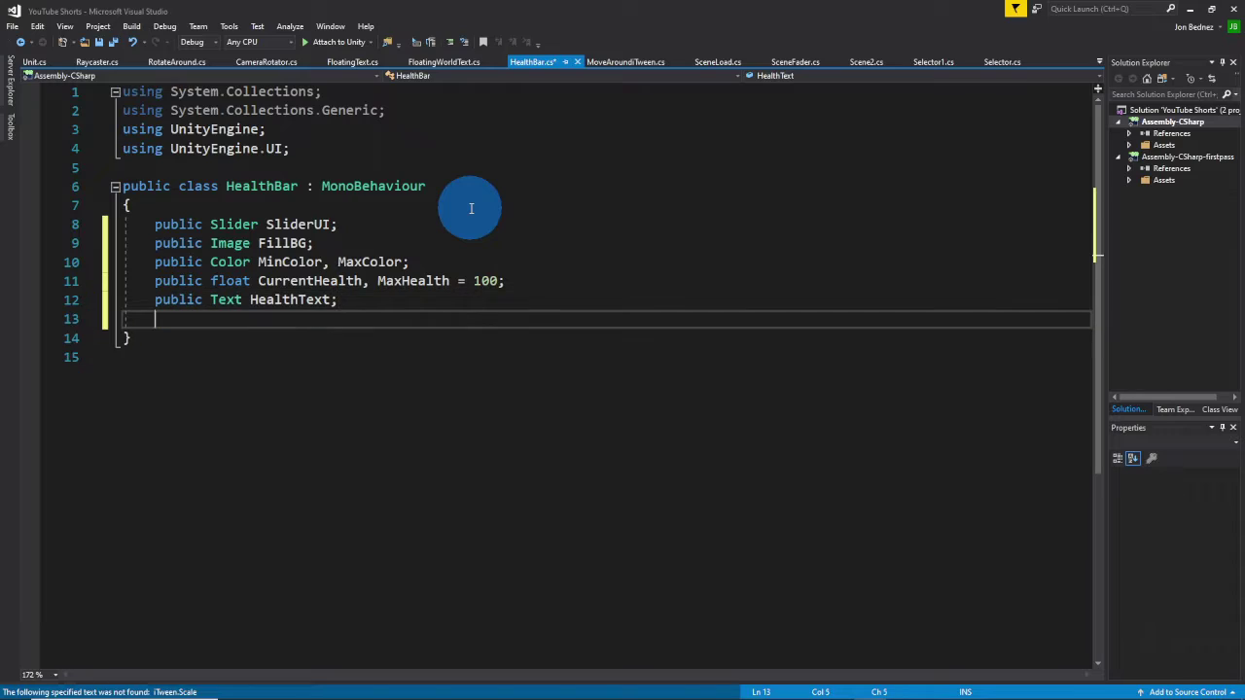
text(public bool b)
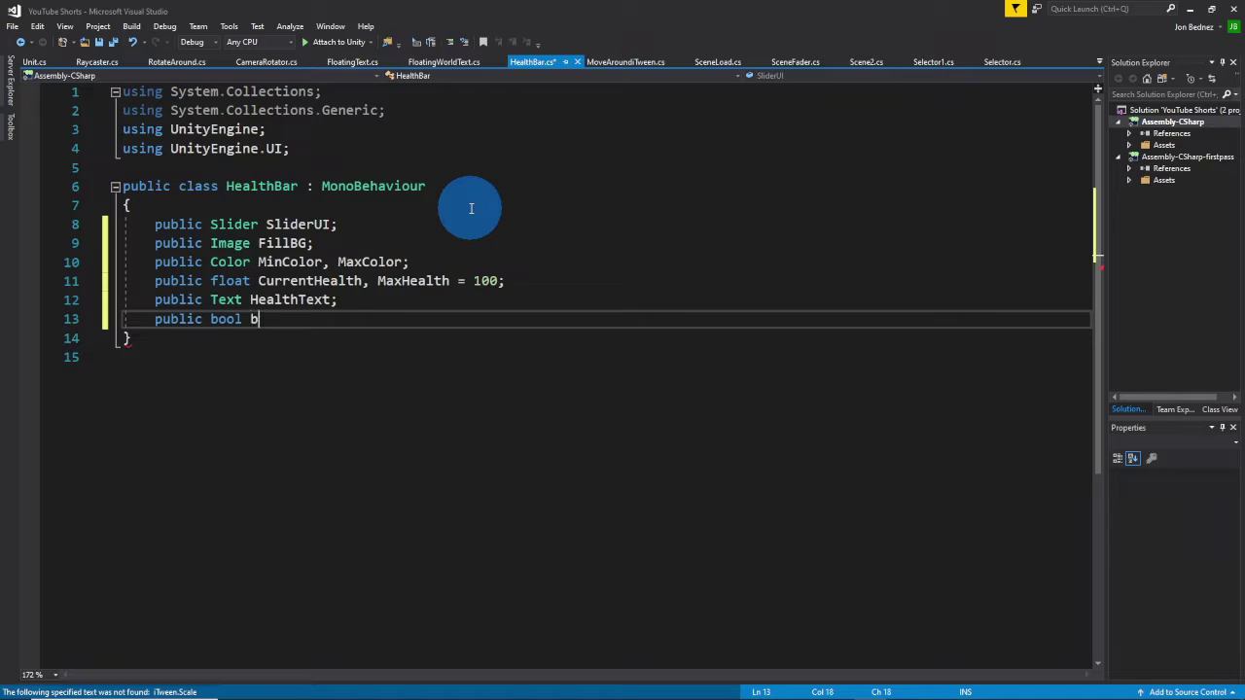
key(BackSpace)
text(ShowHealthDisplay)
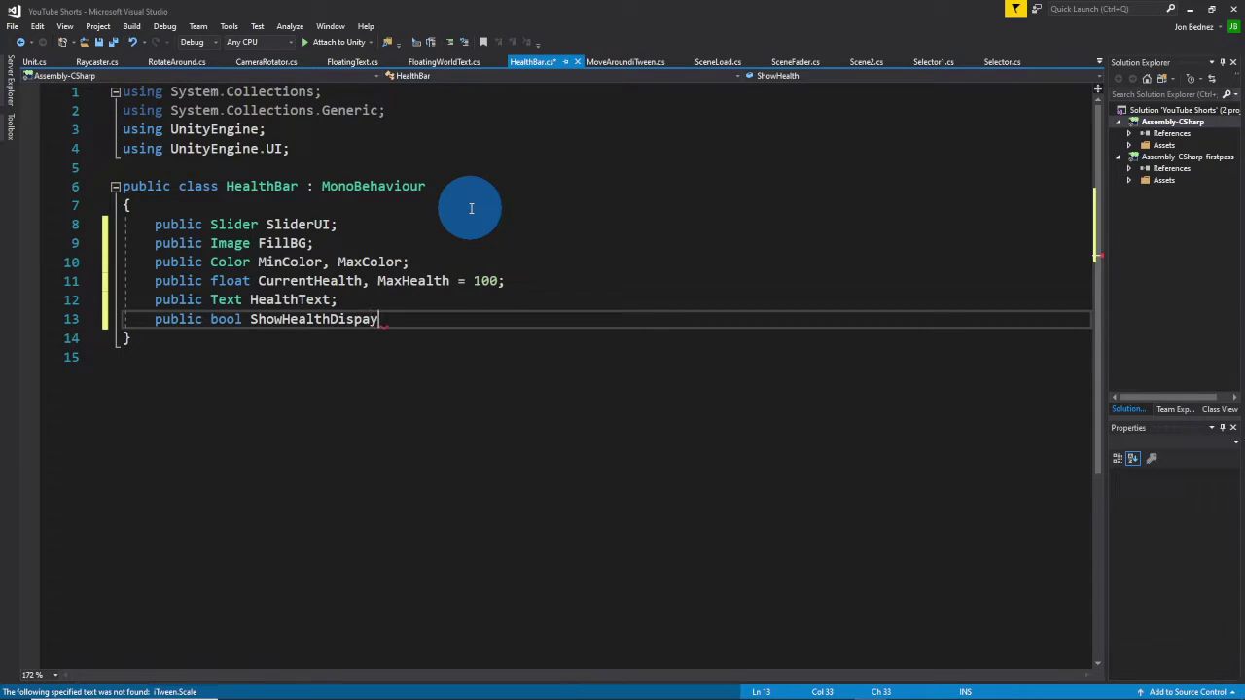
key(BackSpace)
key(BackSpace)
text(lay Tex)
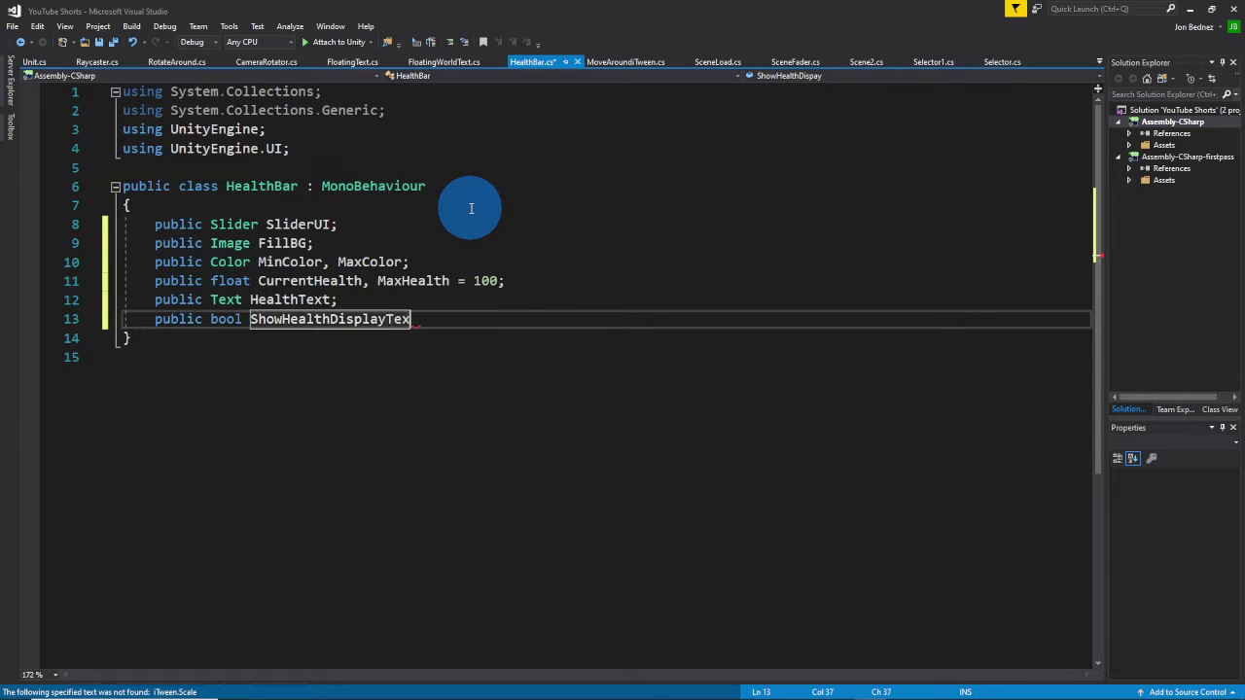
text(t = )
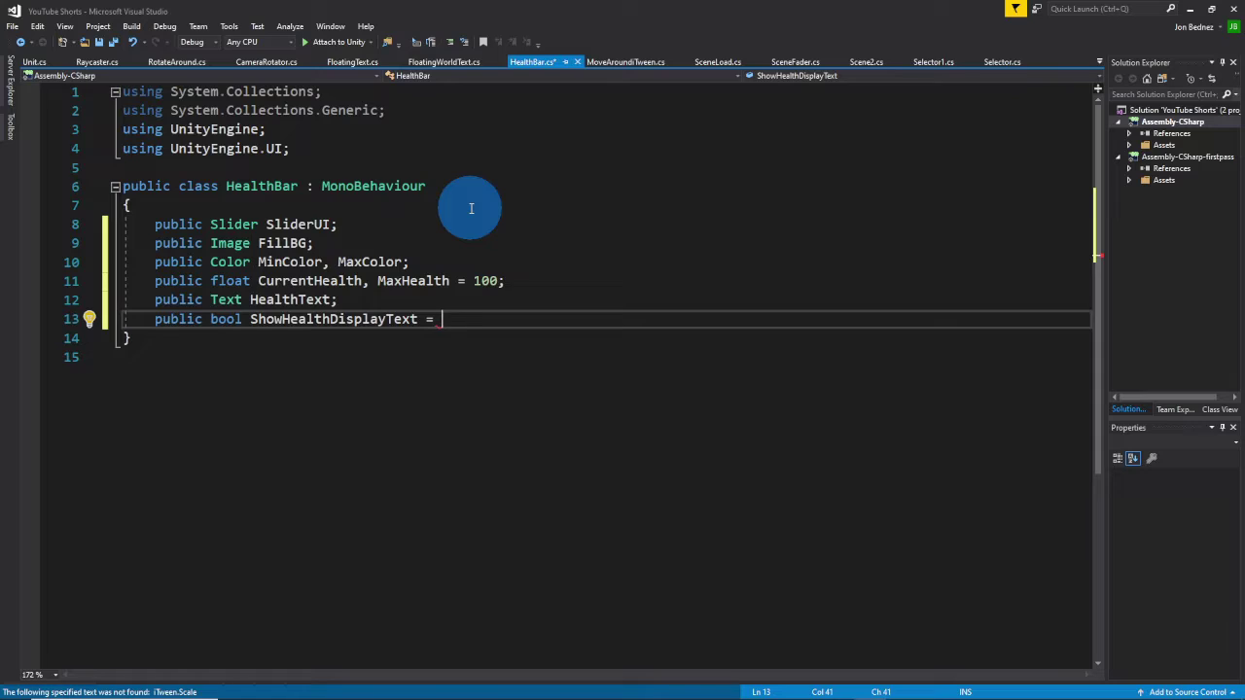
text(true;)
key(Return)
key(Return)
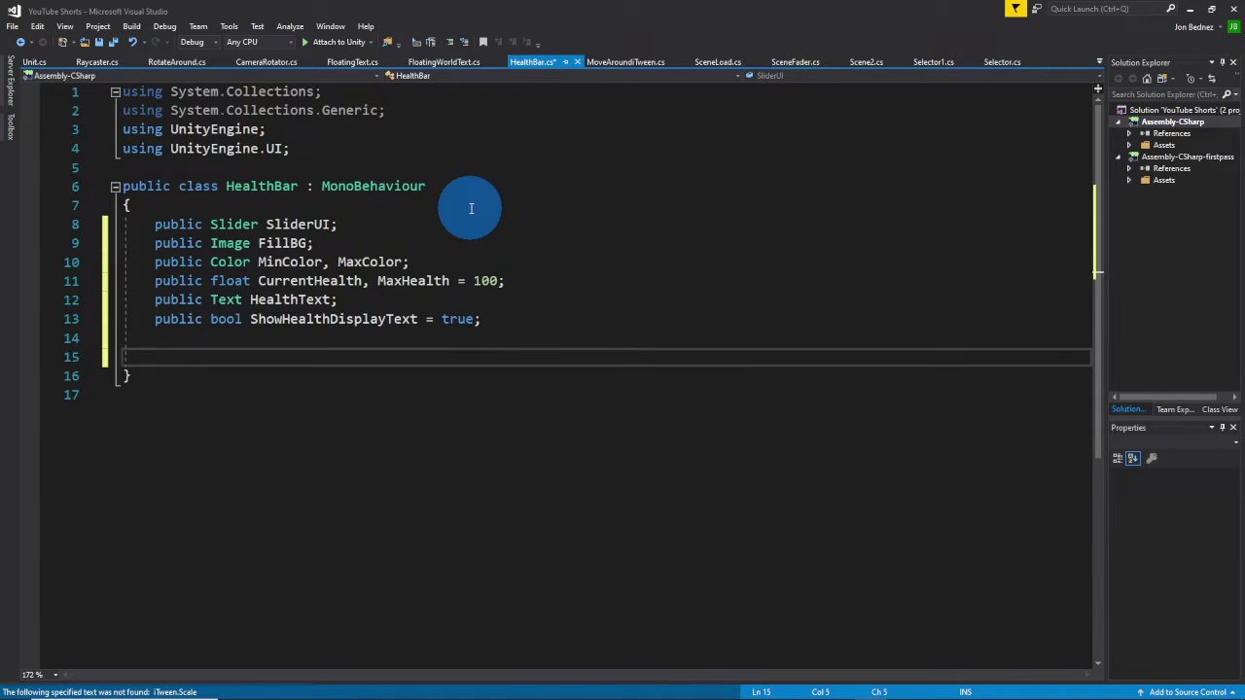
Create a private void Start() method that sets CurrentHealth = MaxHealth.
scroll(212, 311, down, 1)
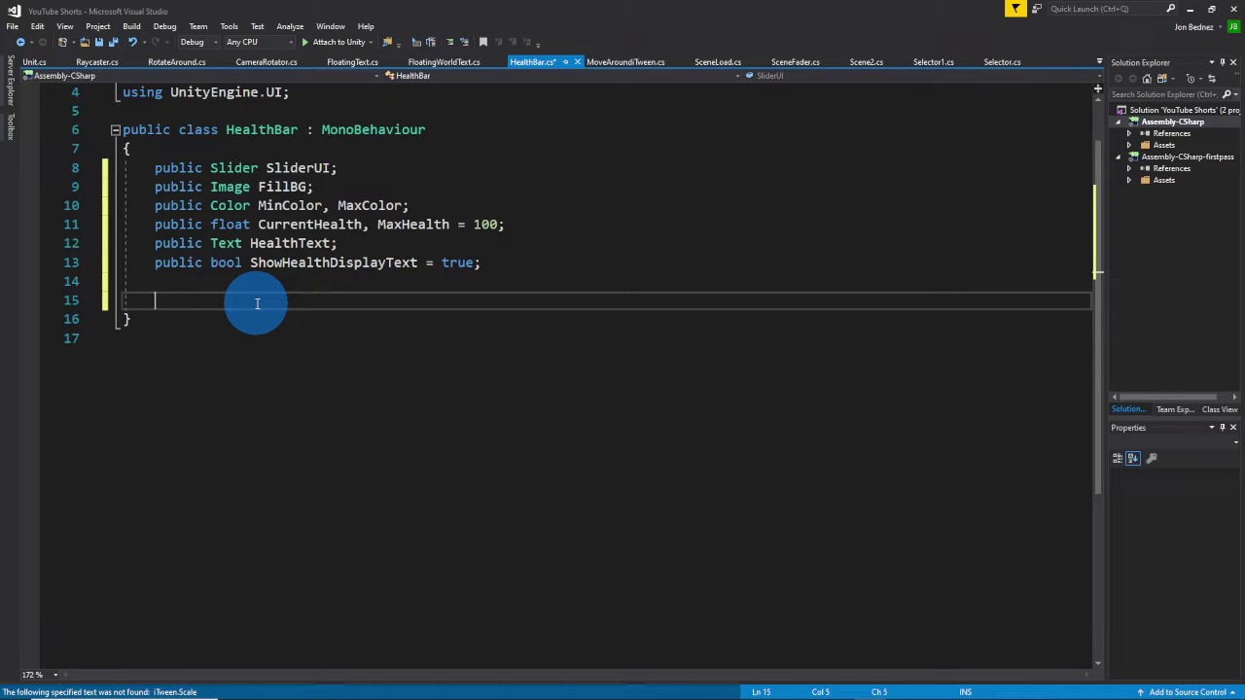
text(private void Start())
key(Return)
text({)
key(Return)
text(})
key(BackSpace)
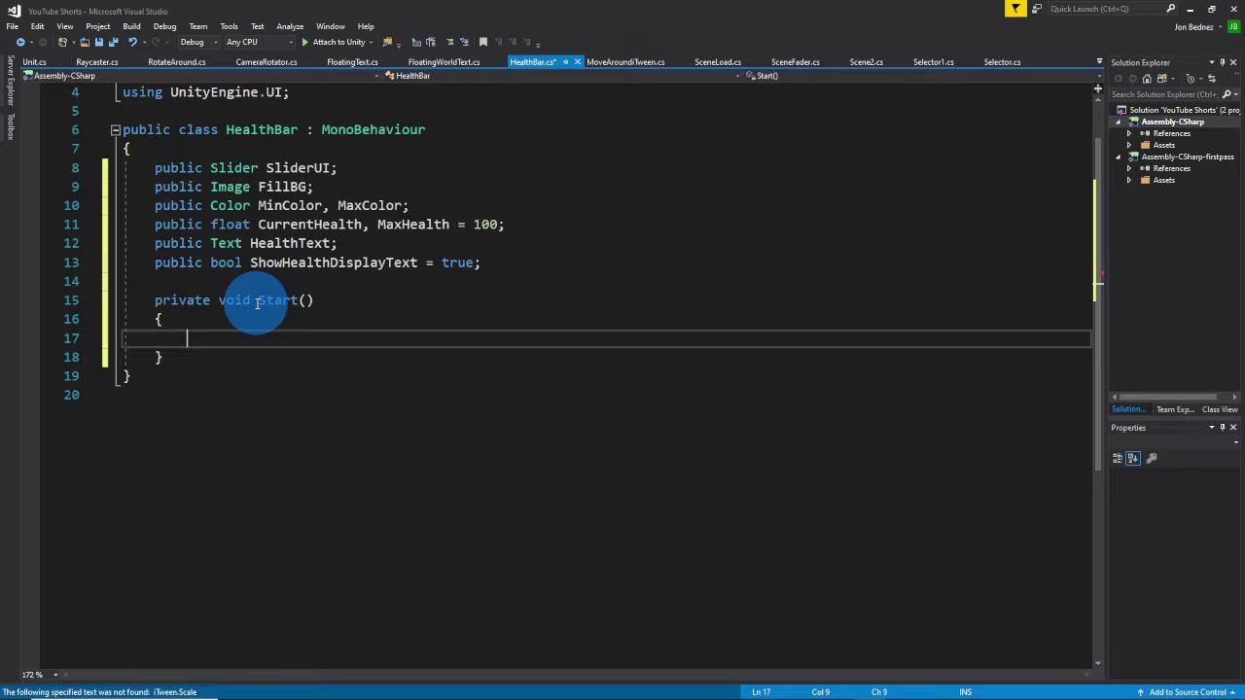
text(CurrentHealth )
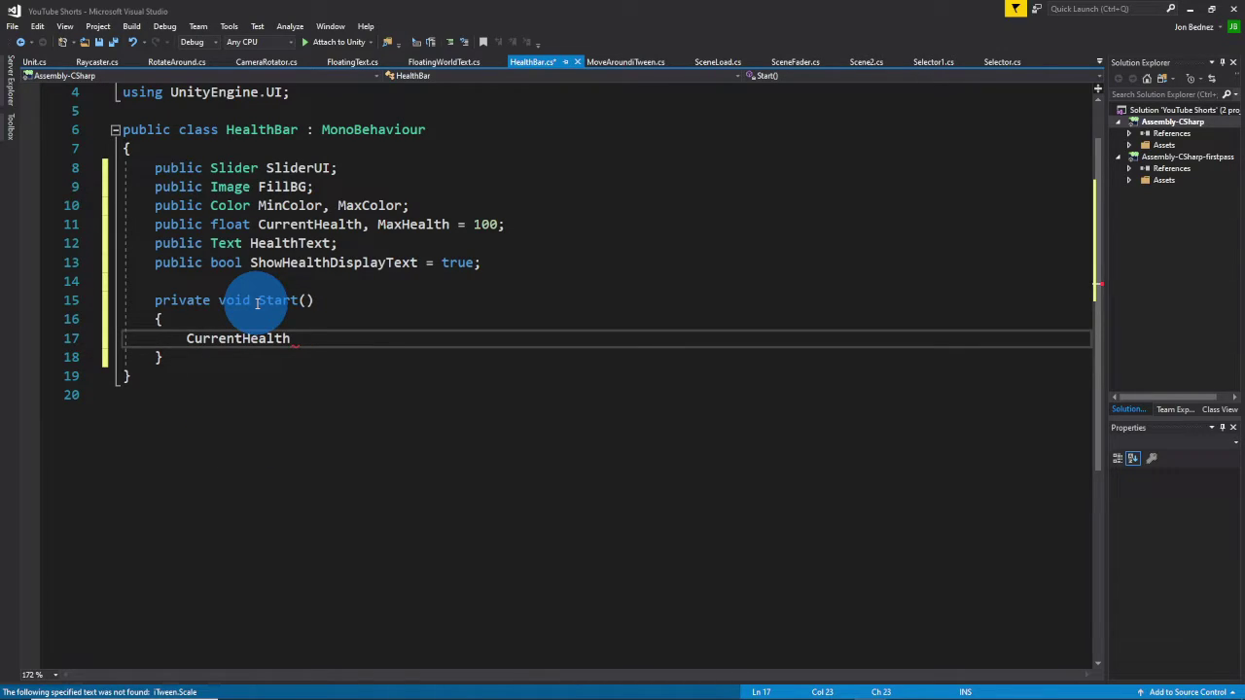
text(= MaxHealth;)
key(Return)
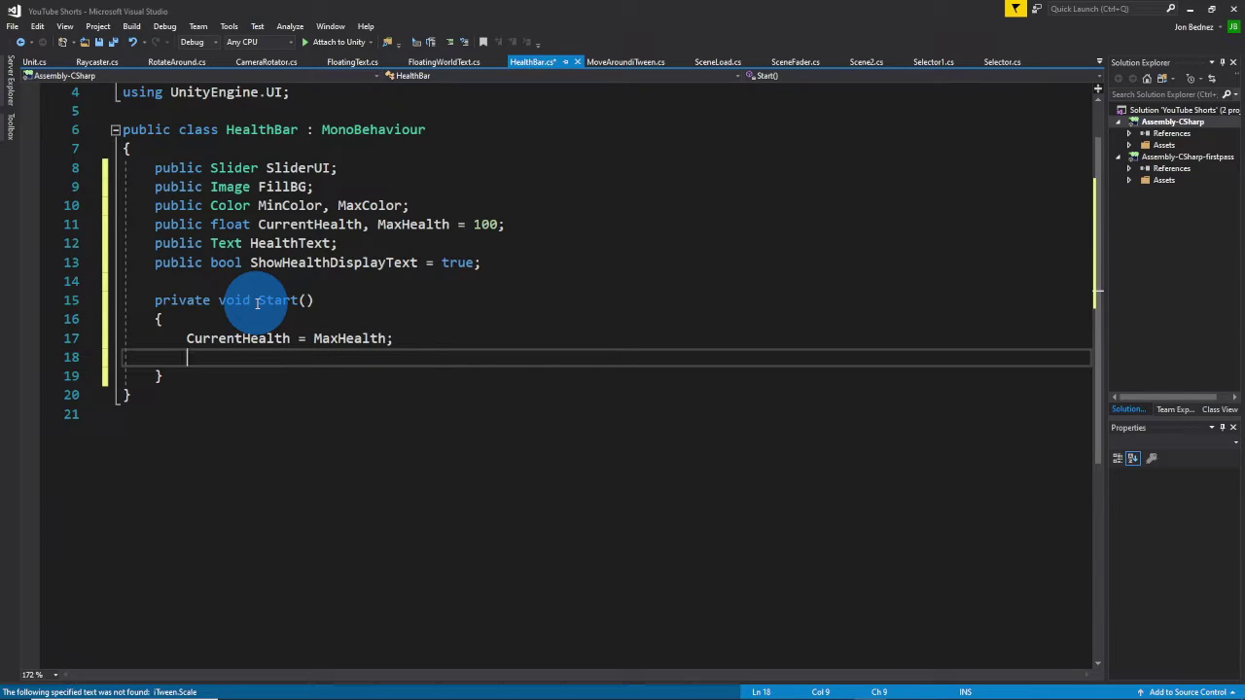
In Start, set SliderUI.minValue to 0 and SliderUI.maxValue and SliderUI.value to MaxHealth.
text(SliderUi)
key(BackSpace)
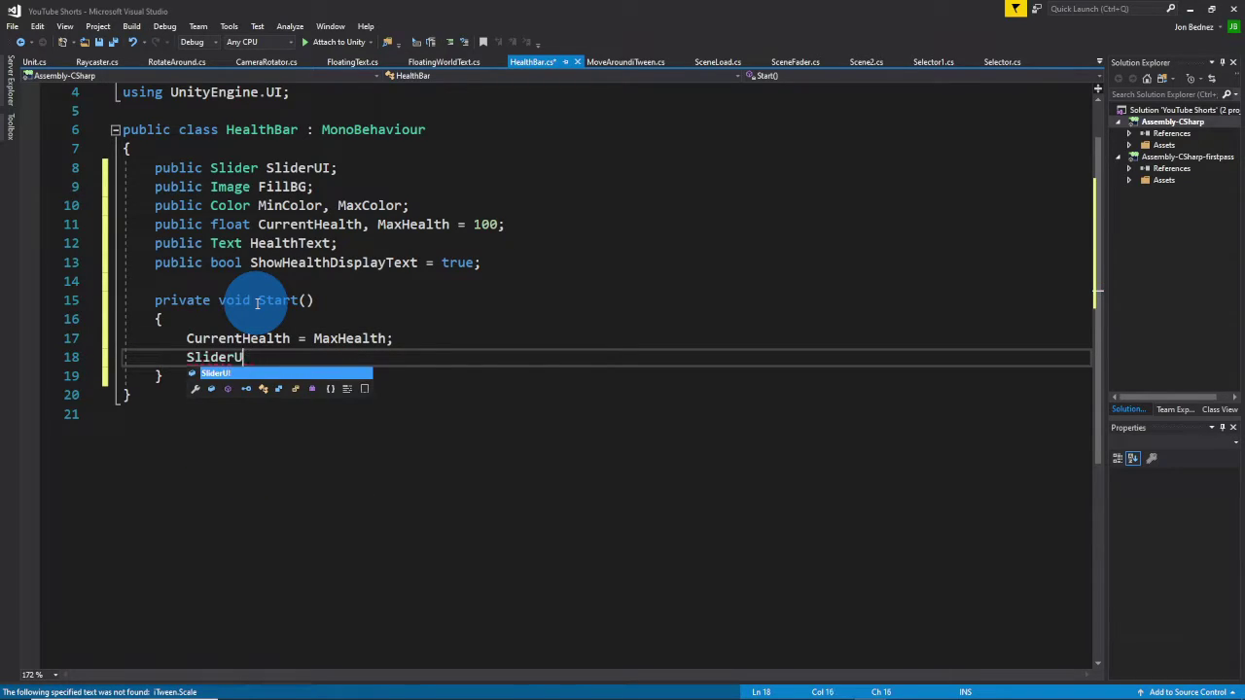
text(I.min)
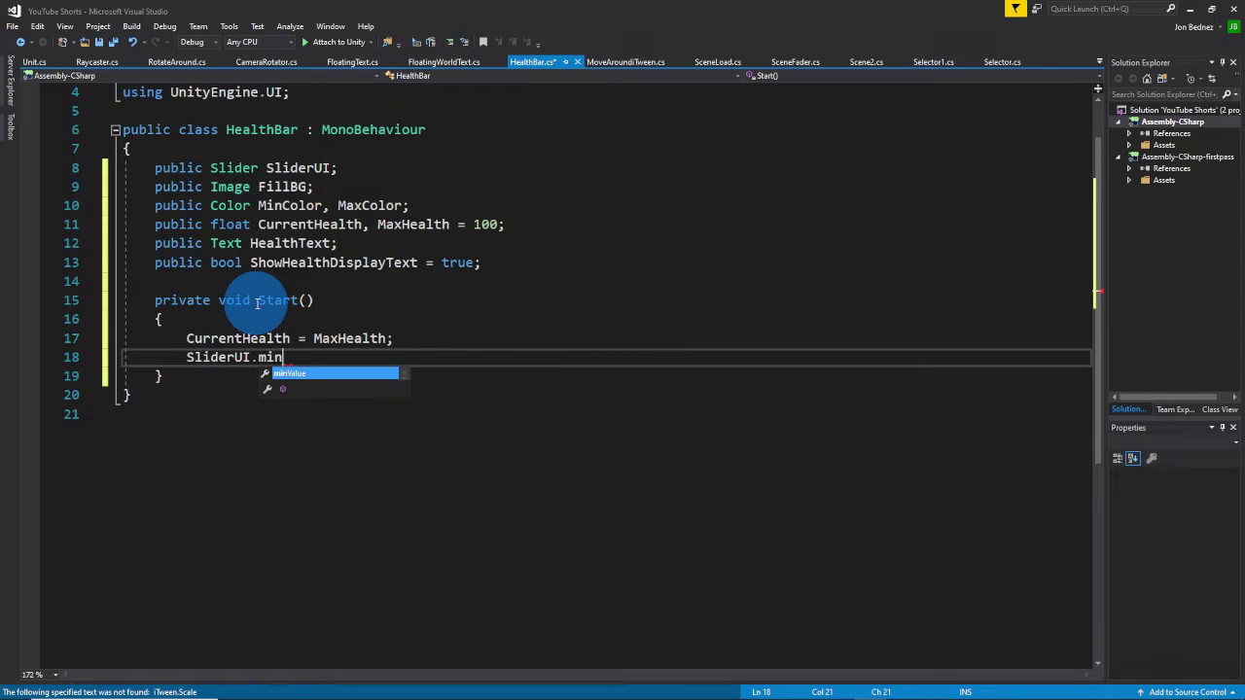
text(Value = 0;)
key(Return)
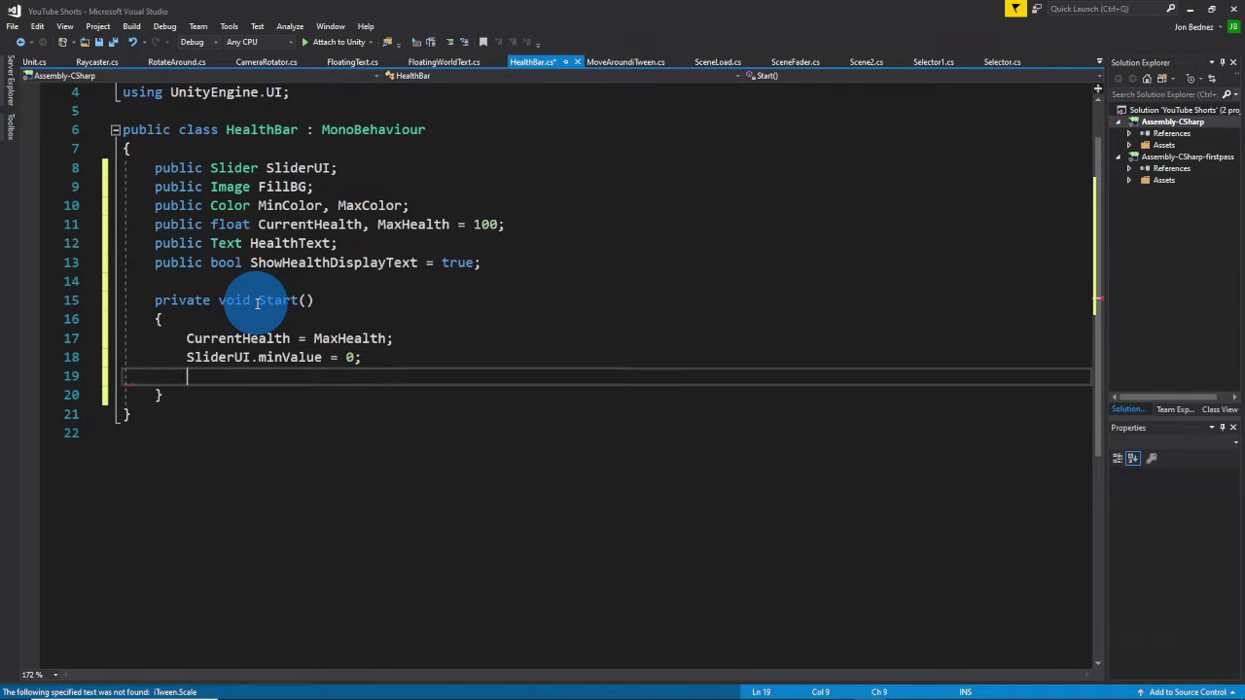
text(Slid)
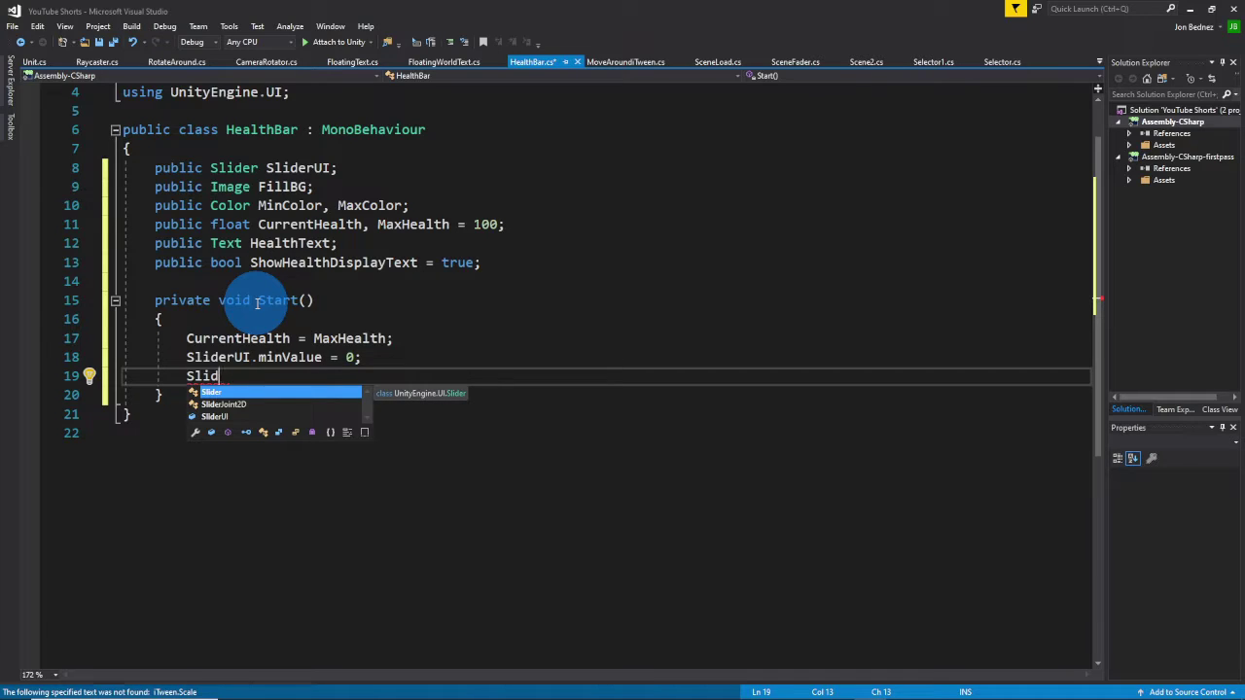
key(Down)
key(Down)
key(Tab)
text(.)
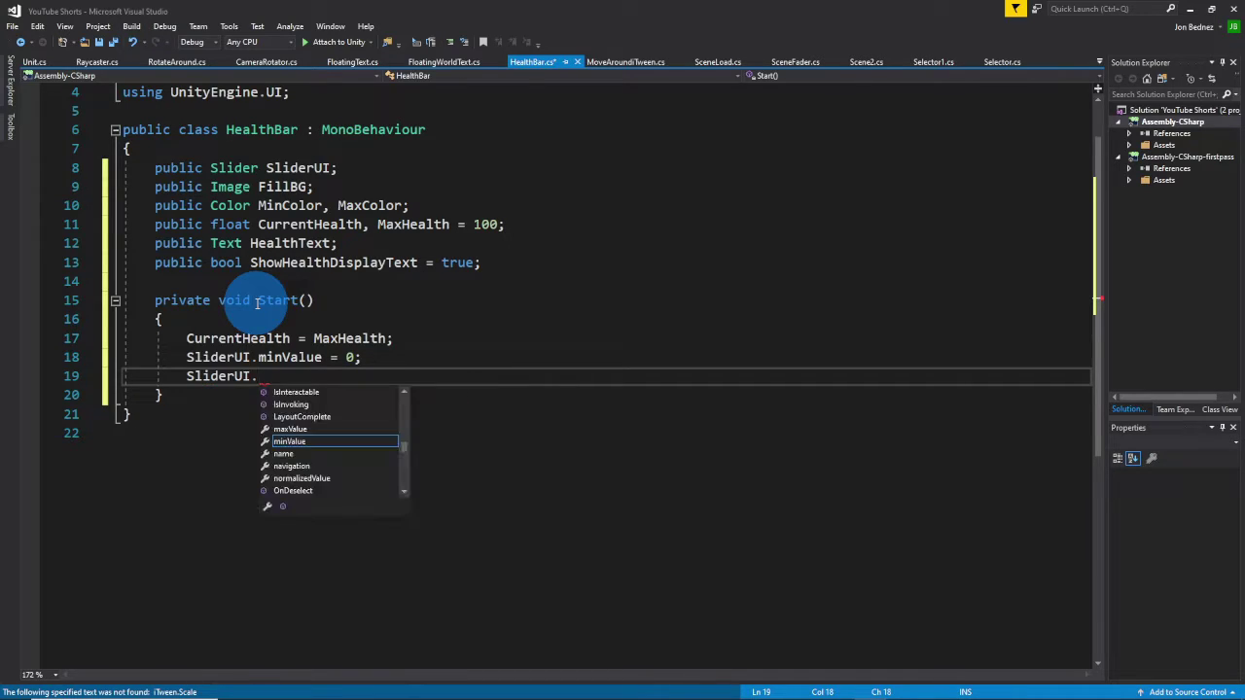
text(max)
key(Tab)
text(= MaxHealth)
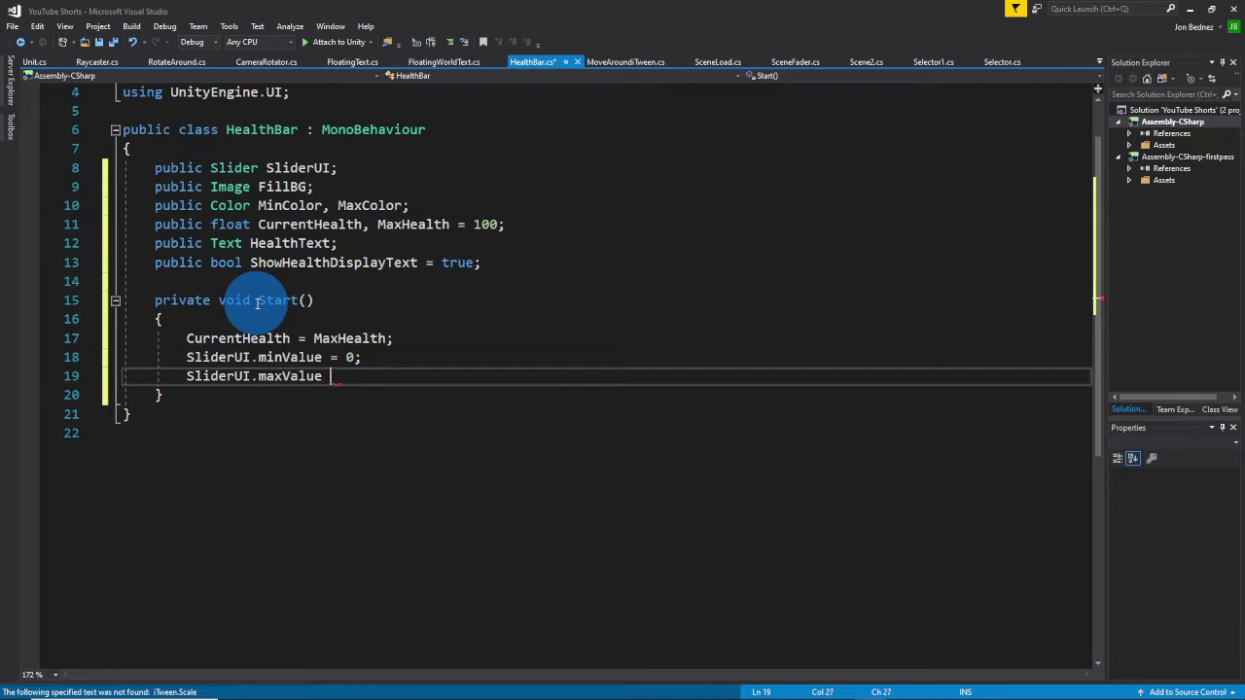
text(;)
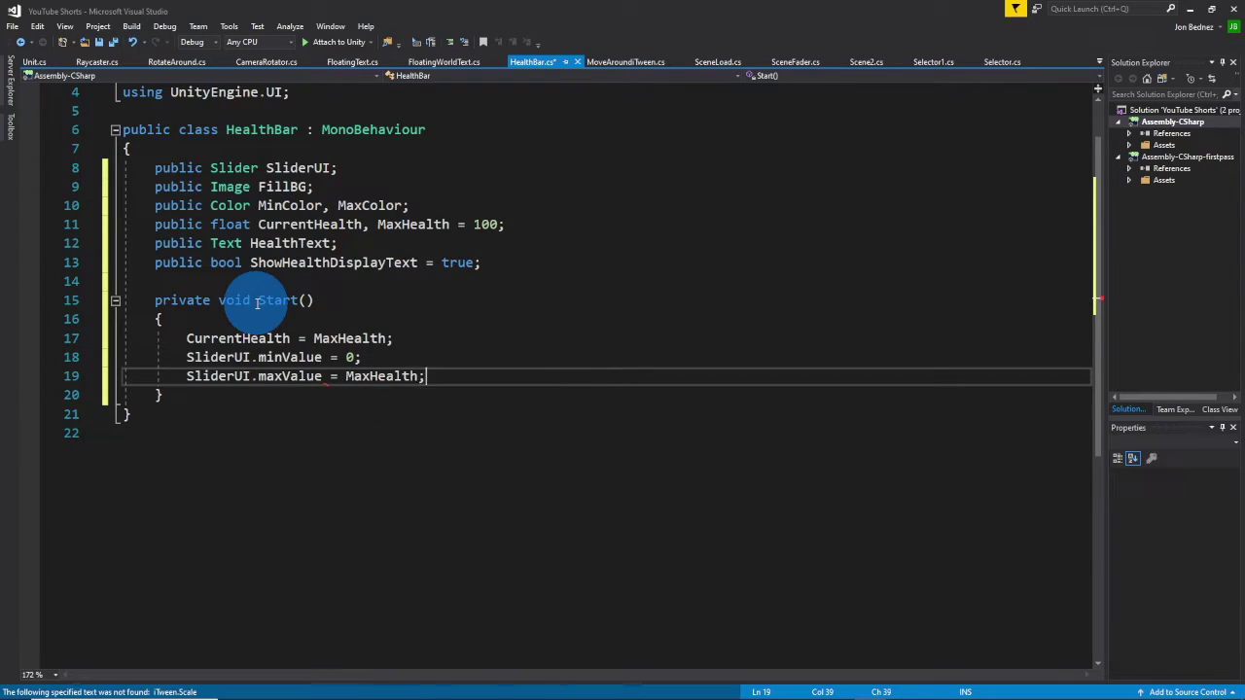
key(Return)
text(Sl)
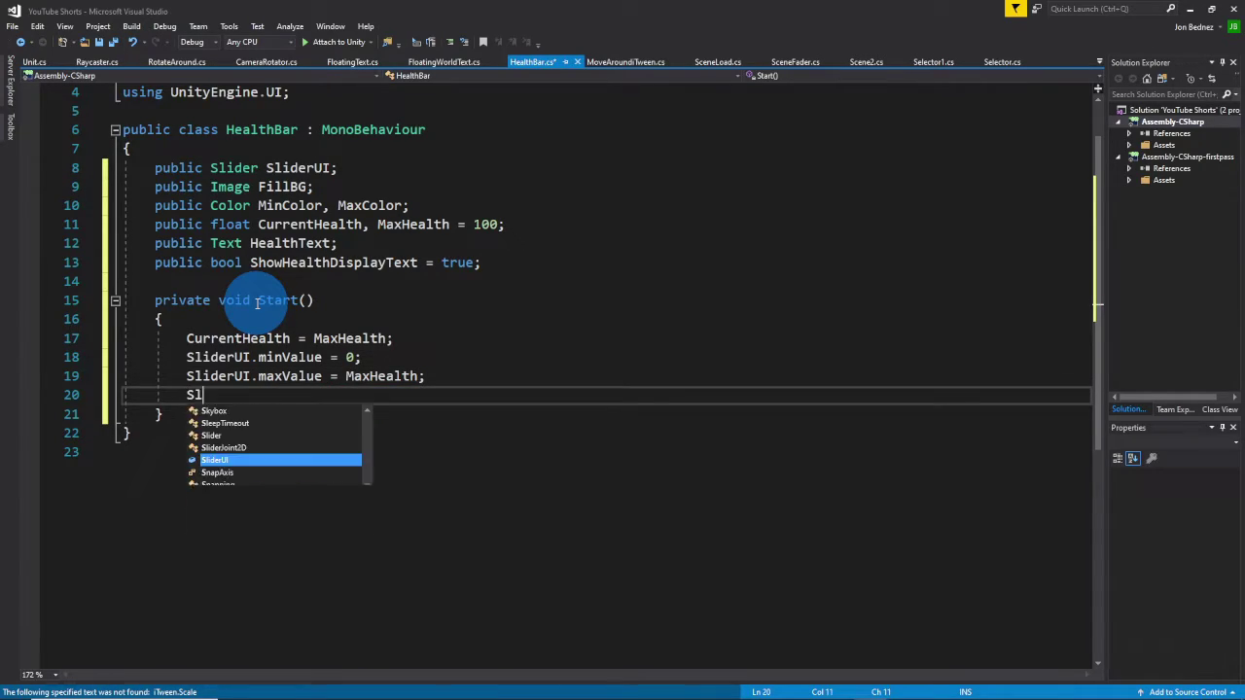
text(iderUI.value )
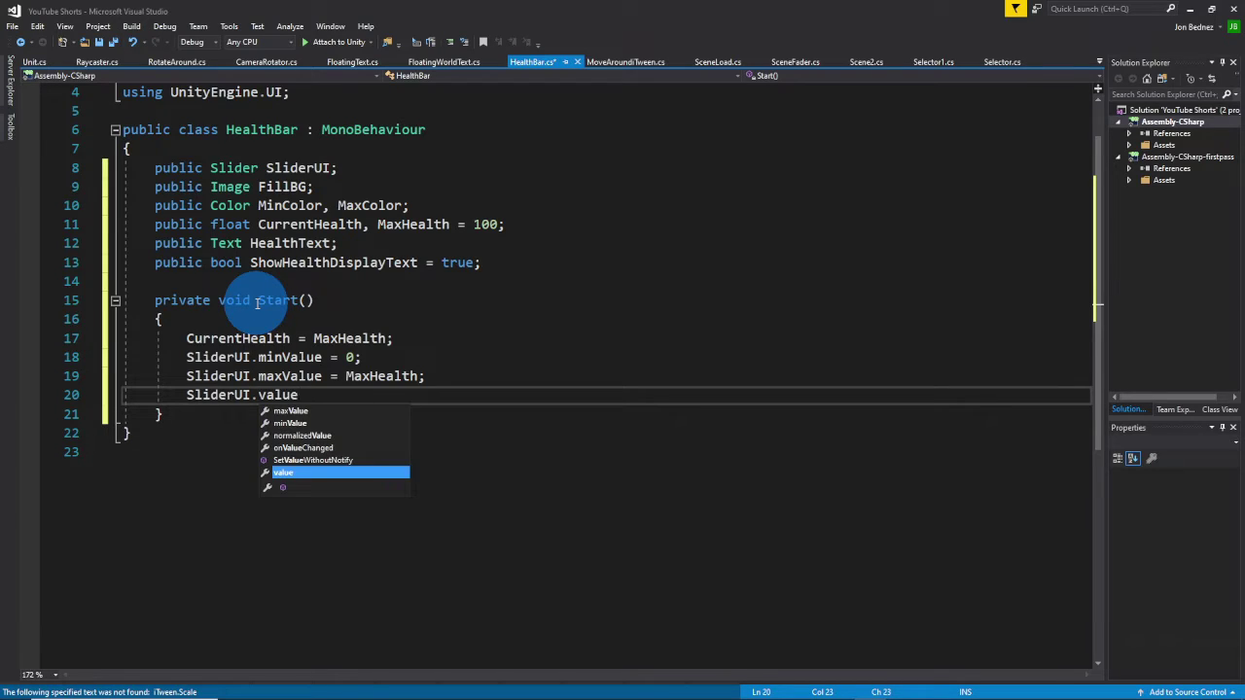
text(= MaxHealth;)
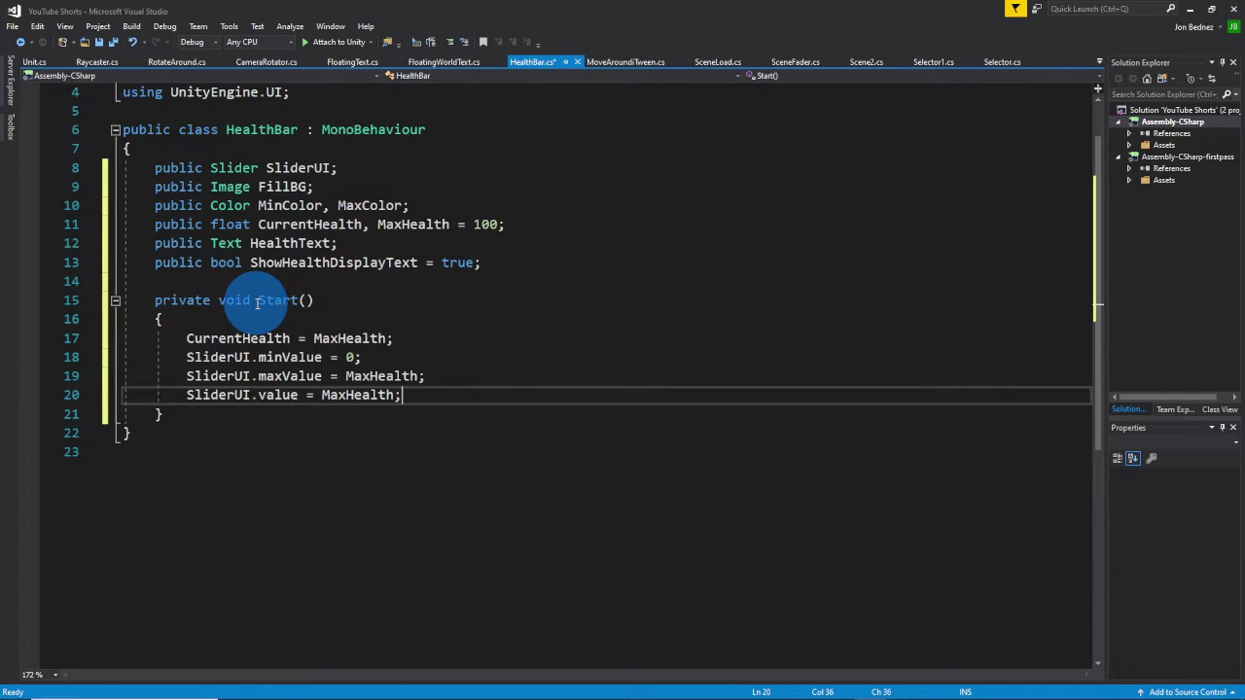
key(Return)
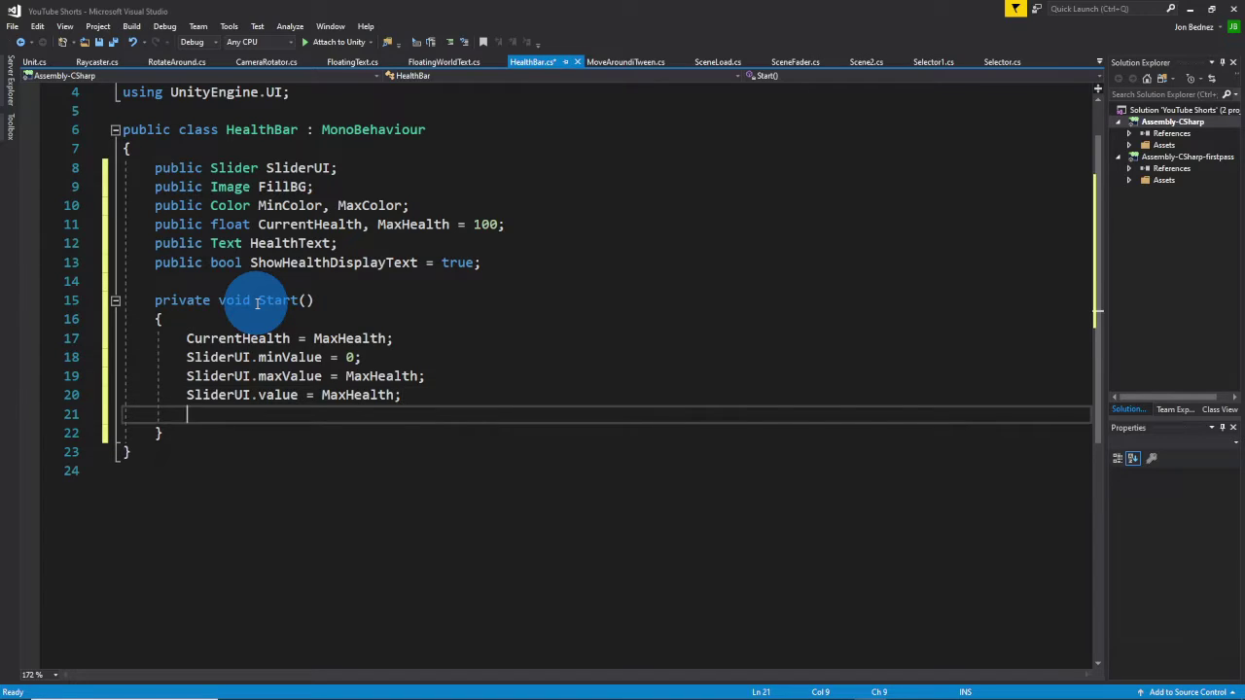